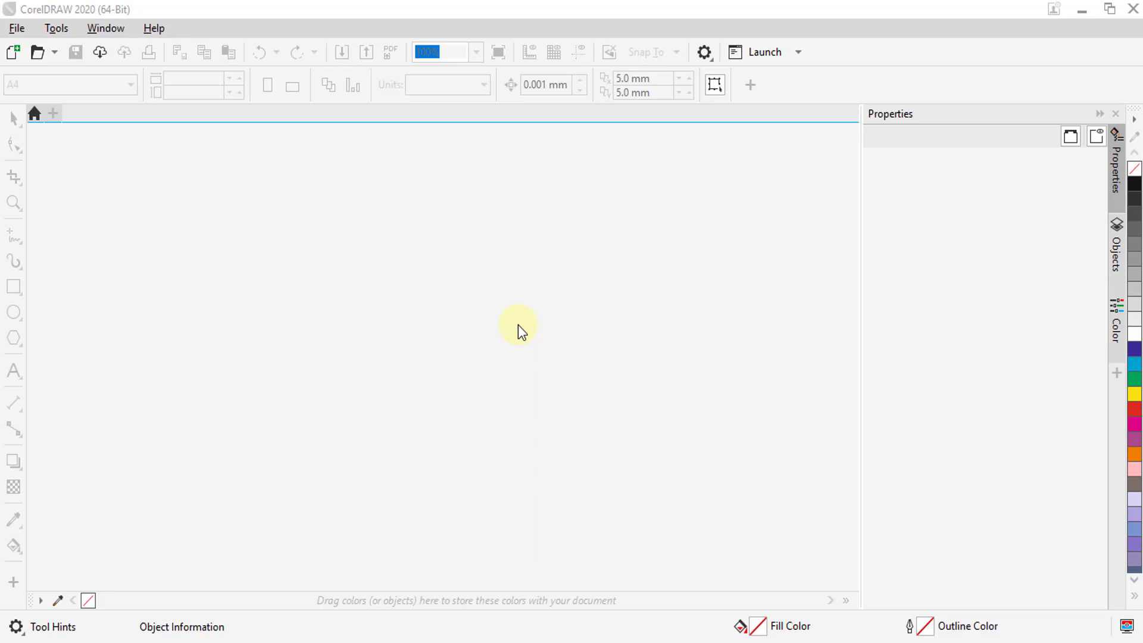
- Create a new CMYK document named "poster layout" with the A3 Extension page size, 330 x 483 mm, at 300 dpi
click(21, 30)
click(24, 52)
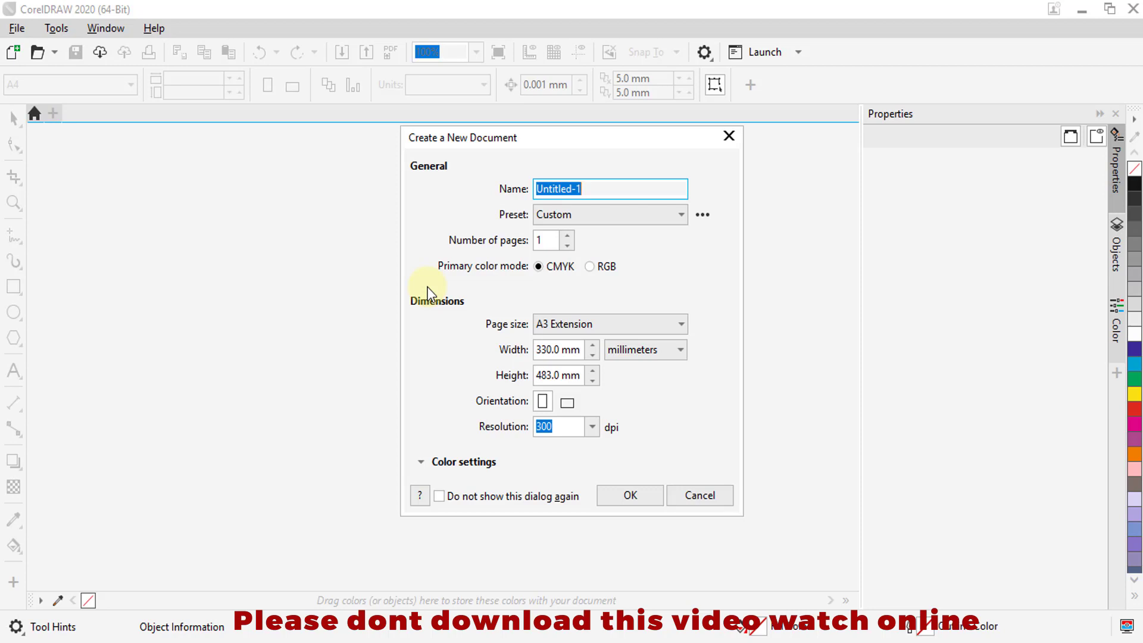
text(poster layou)
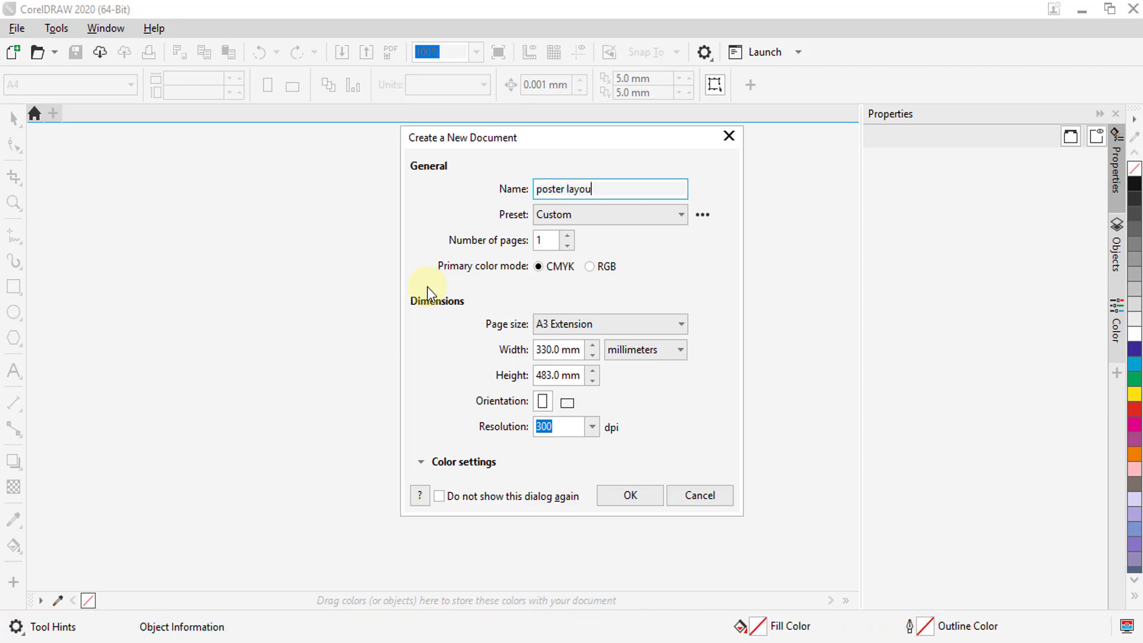
text(t)
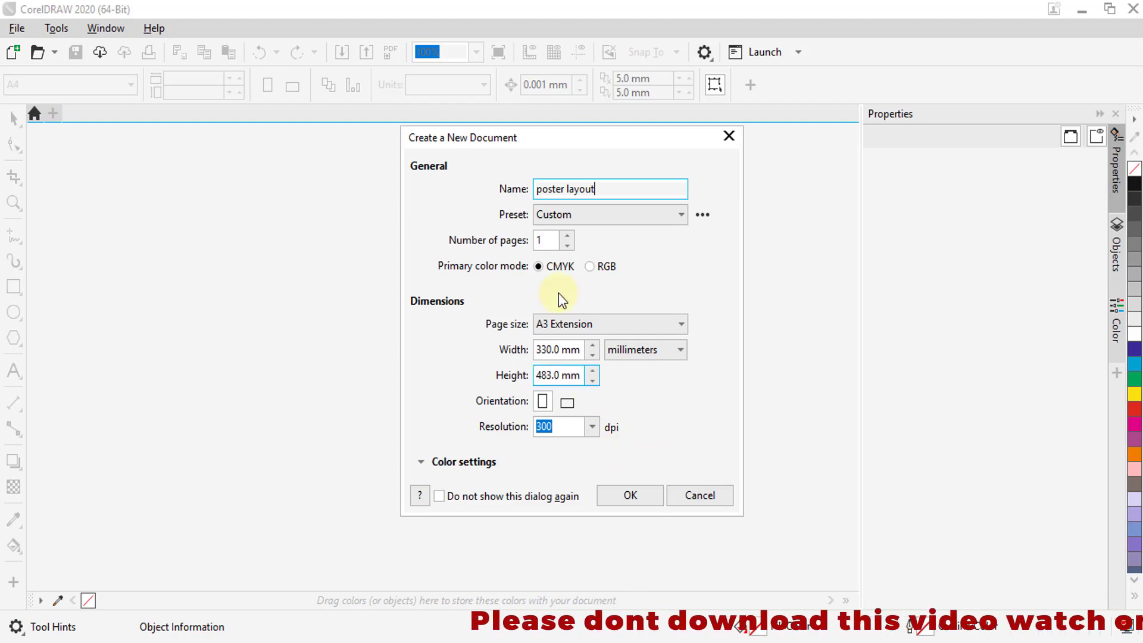
click(641, 502)
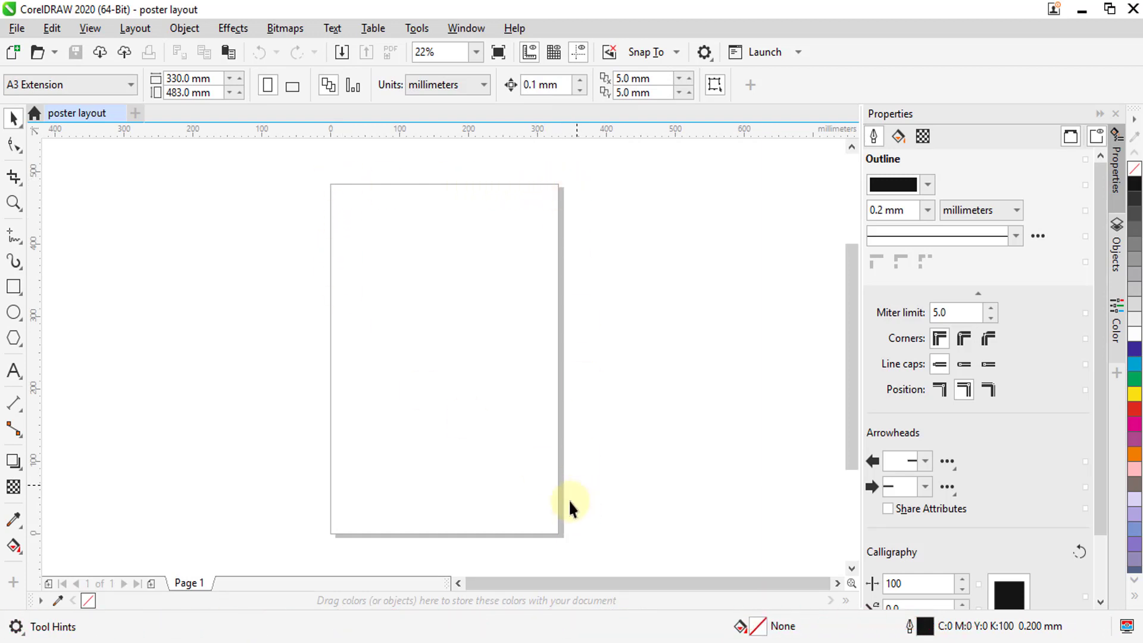
- Create a page-sized rectangle, fill it with red and remove its outline
double_click(13, 286)
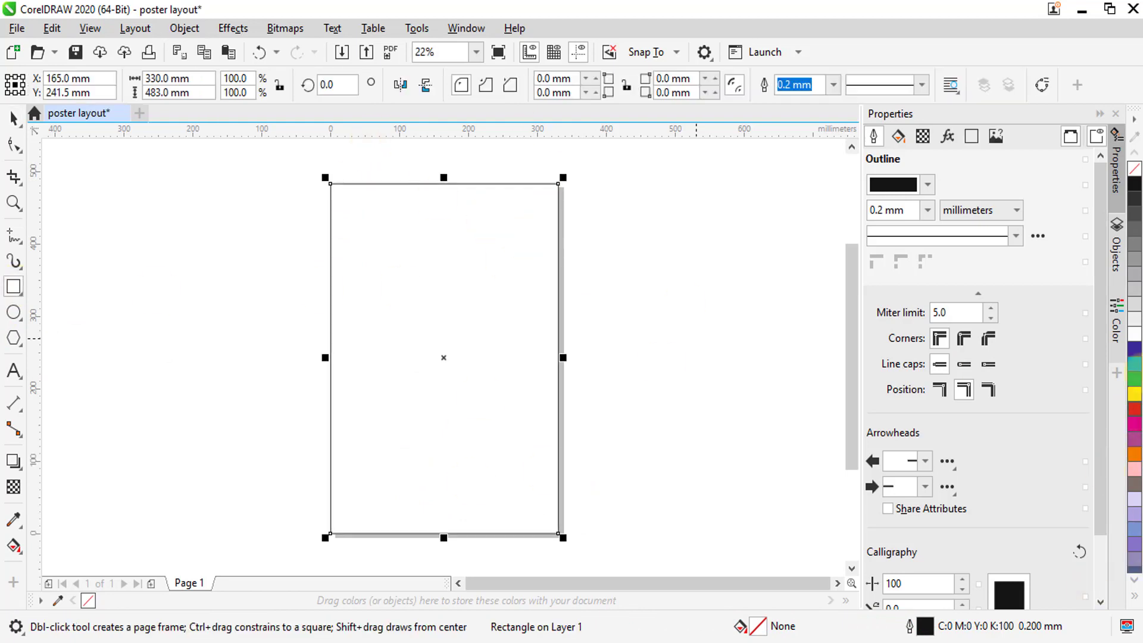
click(1135, 409)
right_click(1135, 169)
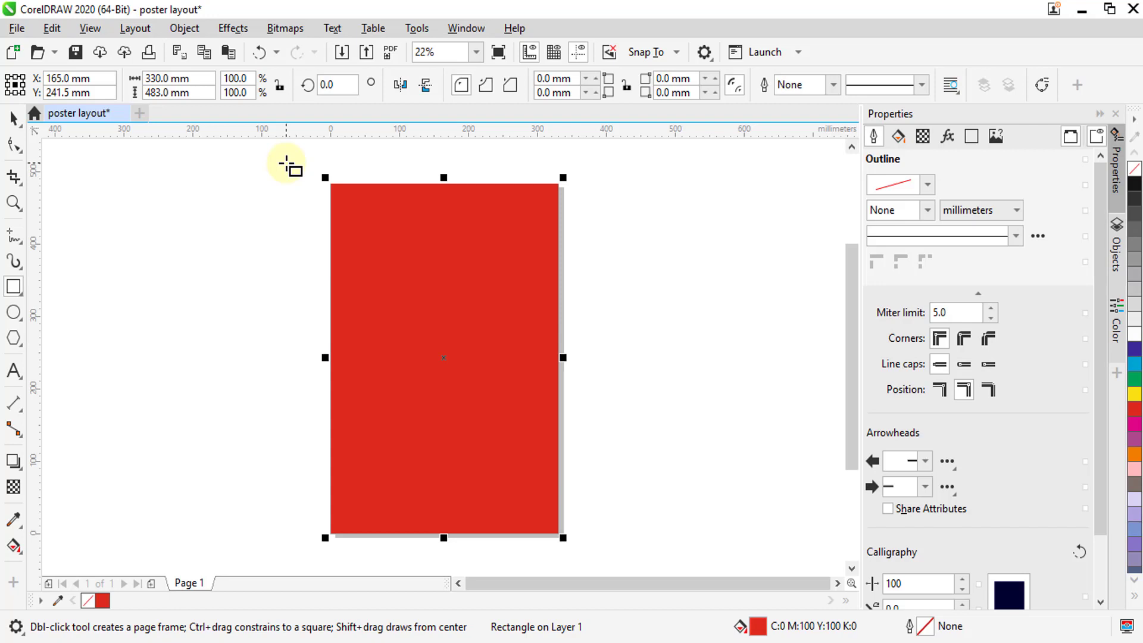
- Place a vertical guideline at about X -4.4 mm and a horizontal guideline at about Y 487.6 mm, and color the horizontal one black
scroll(325, 177, up, 5)
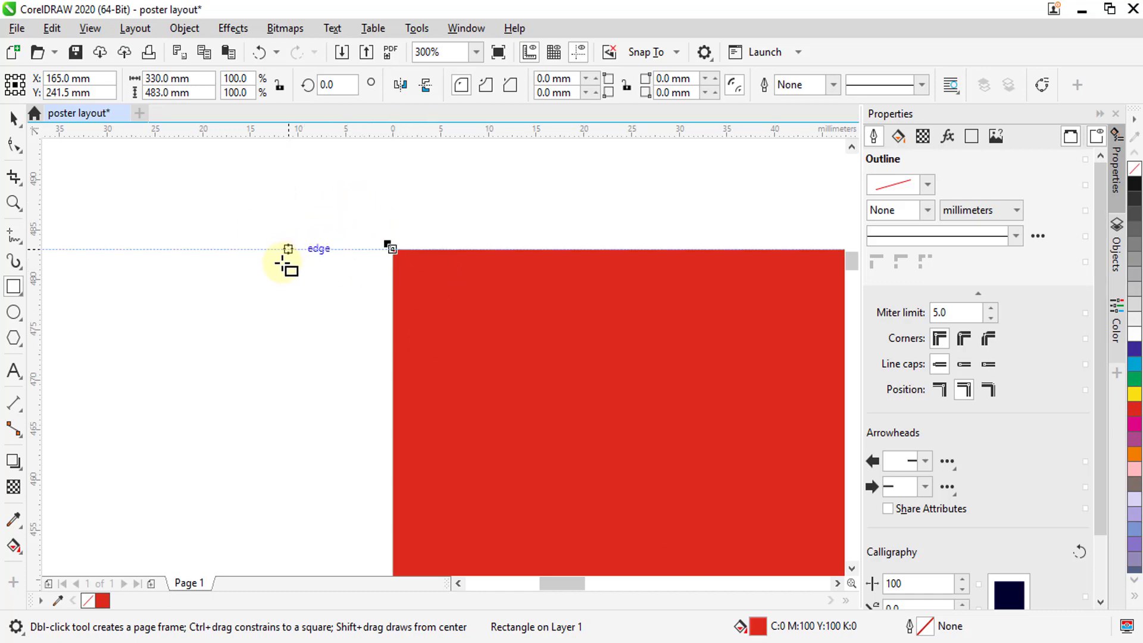
drag(39, 281, 352, 253)
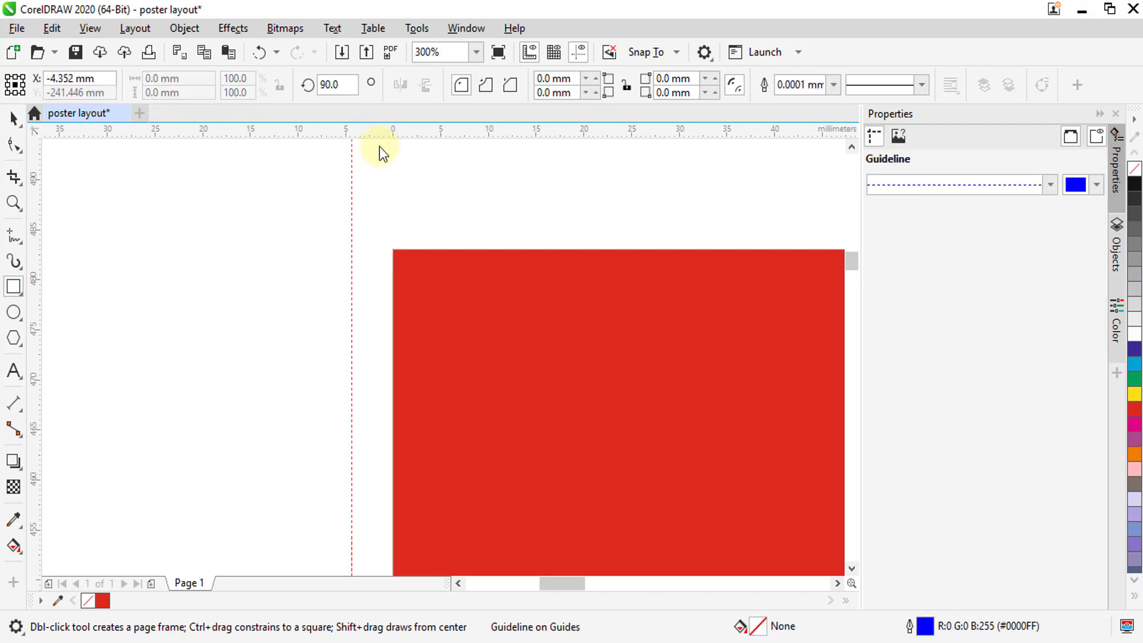
click(370, 204)
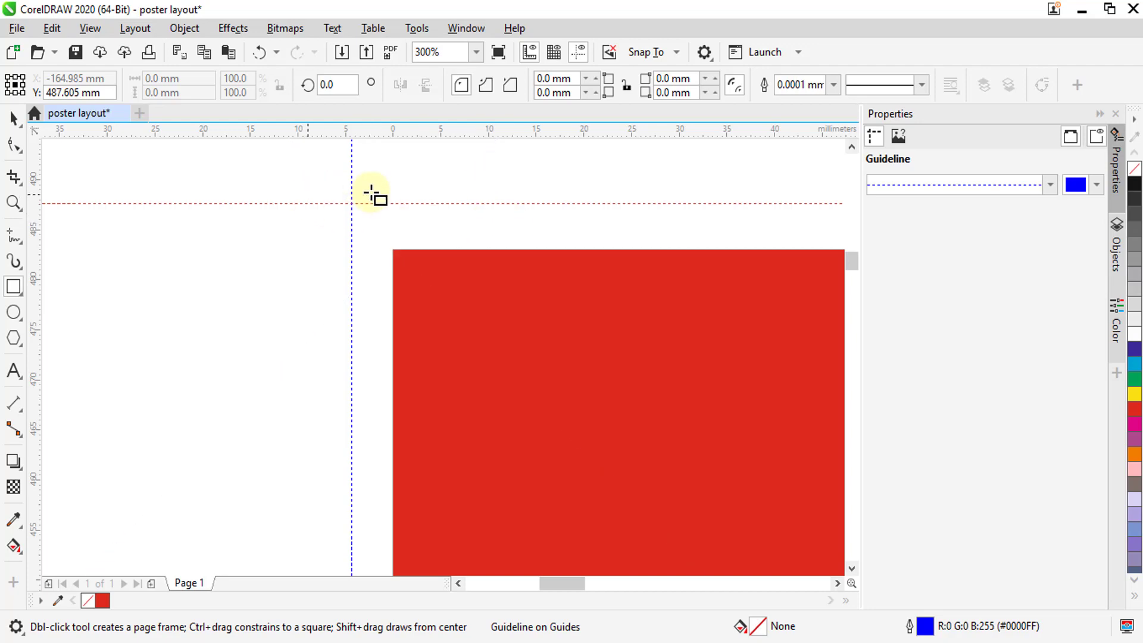
click(524, 271)
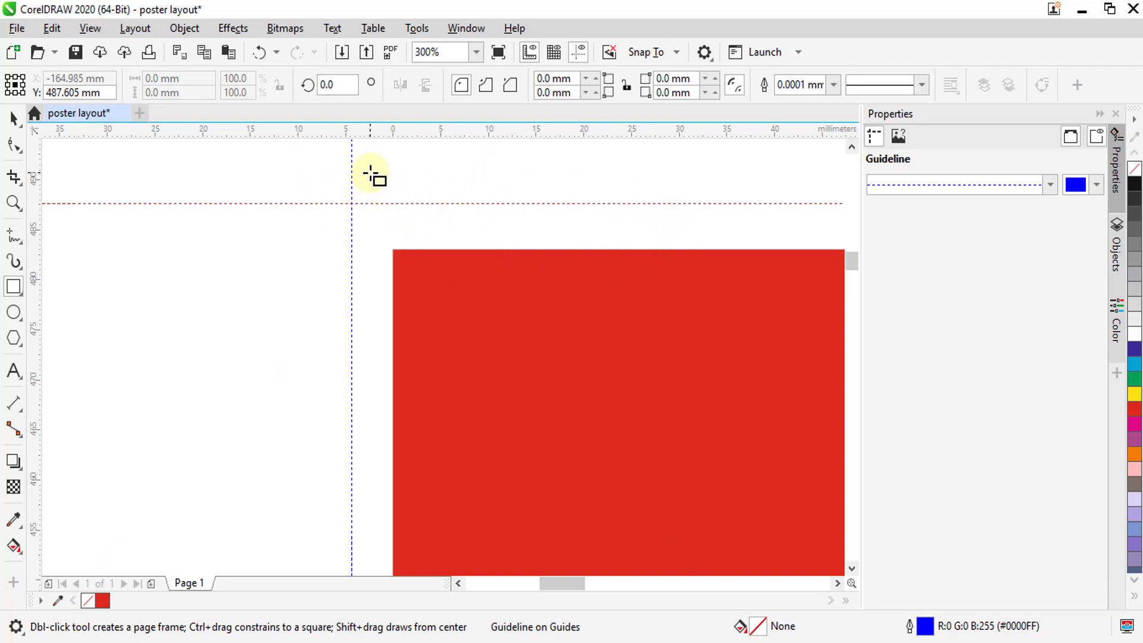
scroll(372, 177, down, 2)
scroll(377, 193, up, 1)
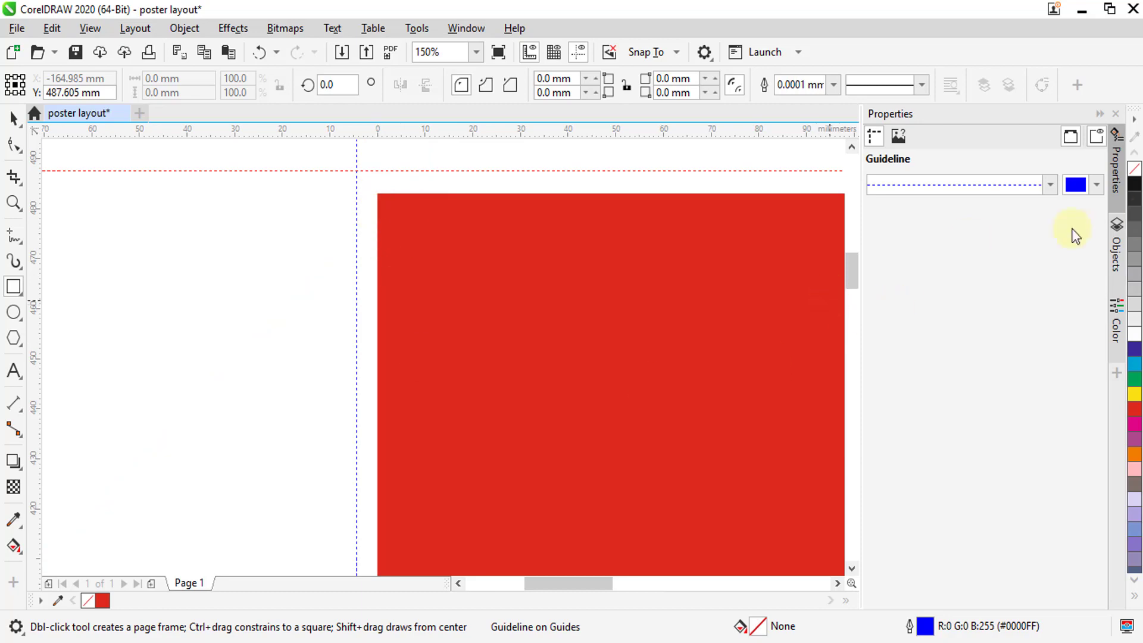
right_click(1135, 189)
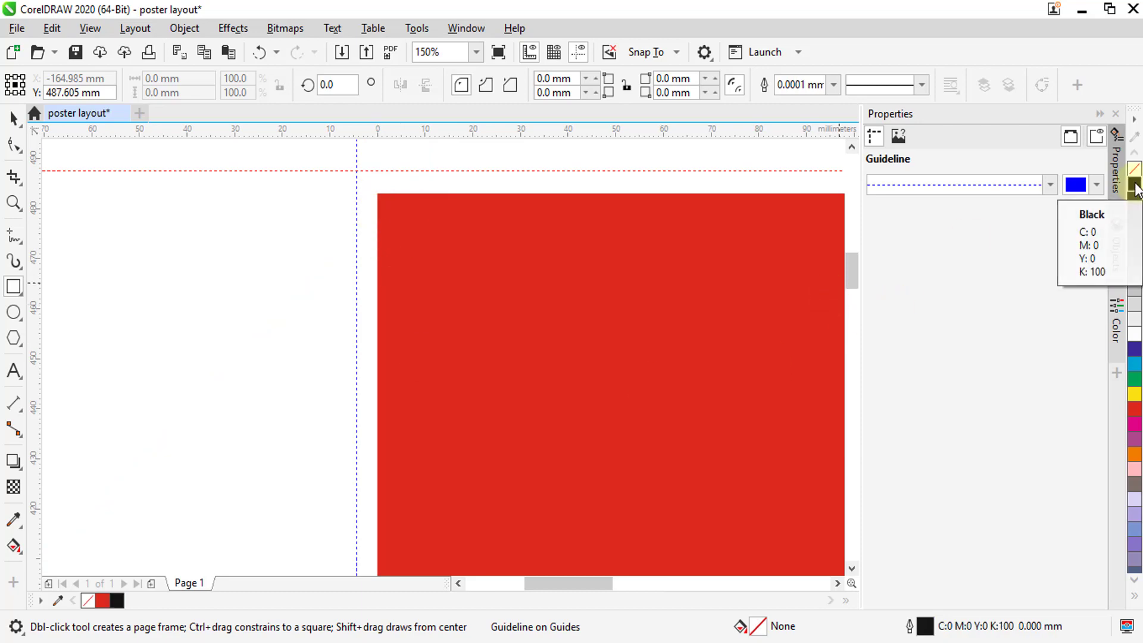
- Try a black 5 mm outline on the red rectangle and remove it again
click(492, 275)
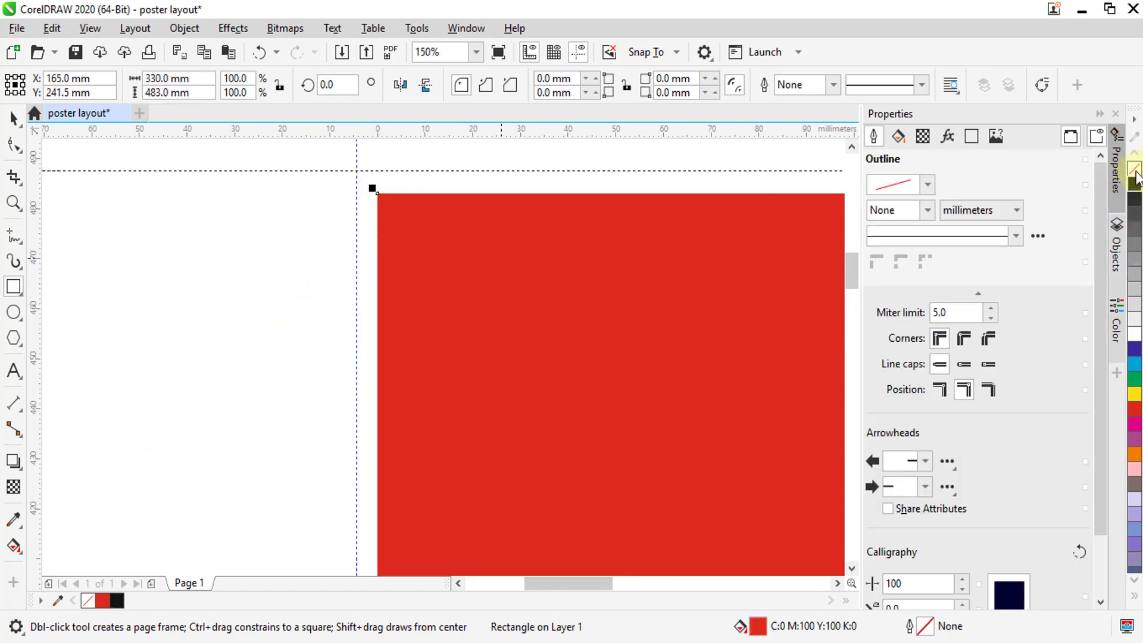
right_click(1134, 189)
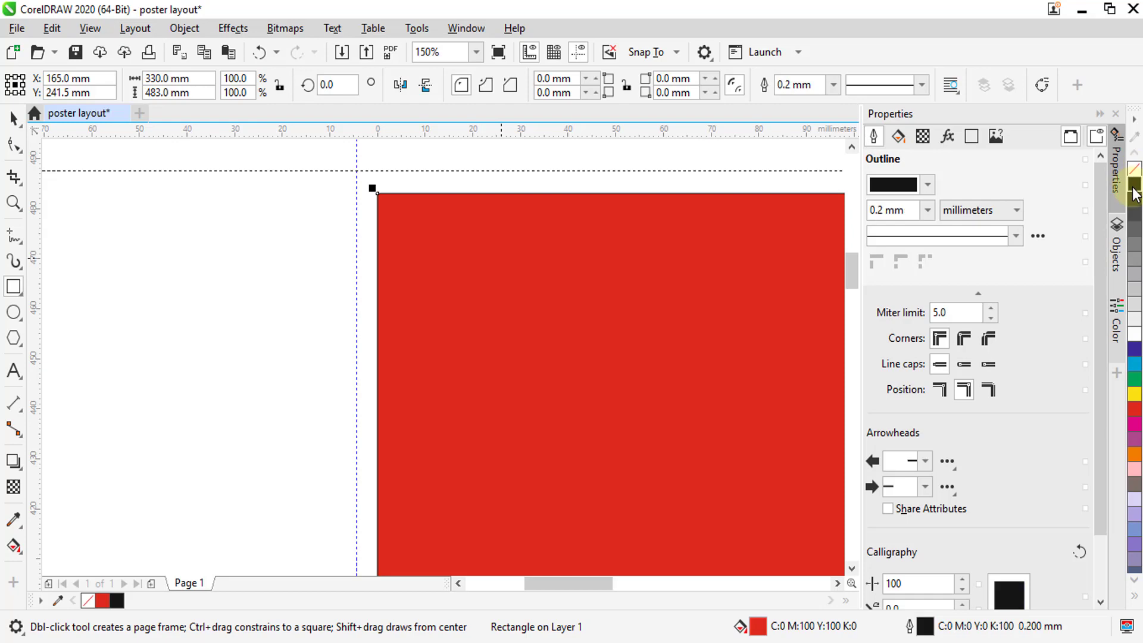
click(833, 84)
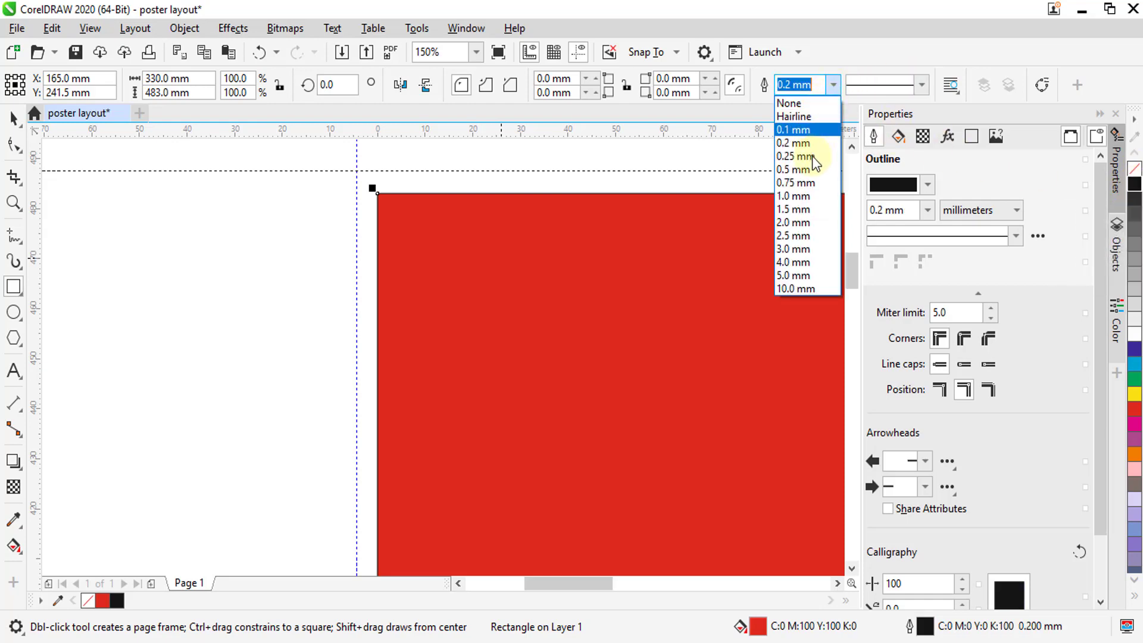
click(797, 263)
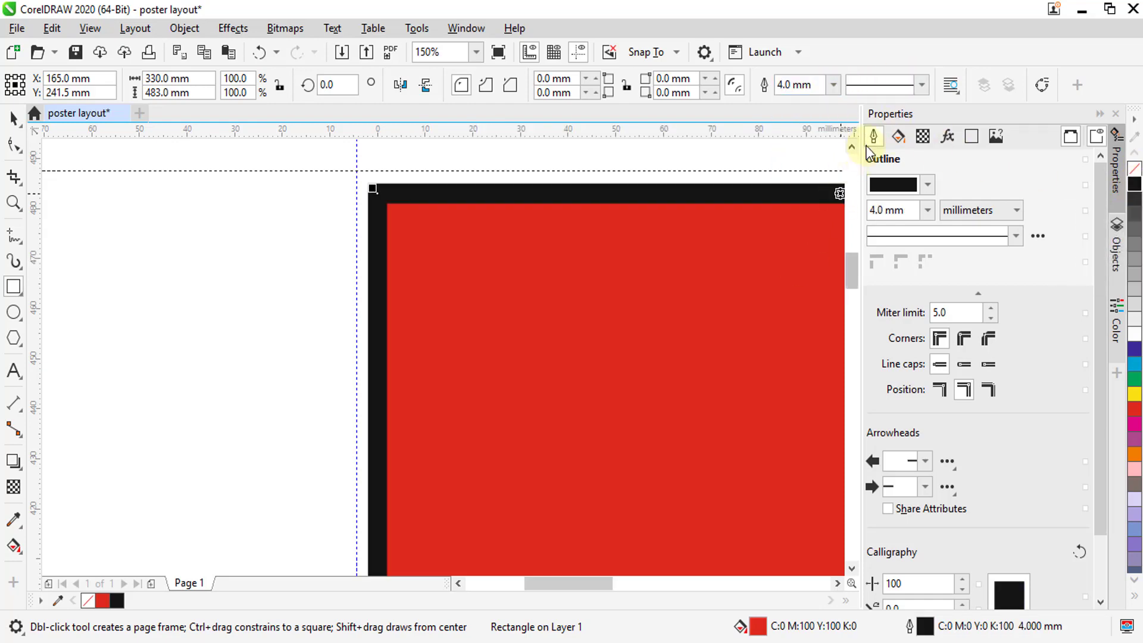
click(833, 84)
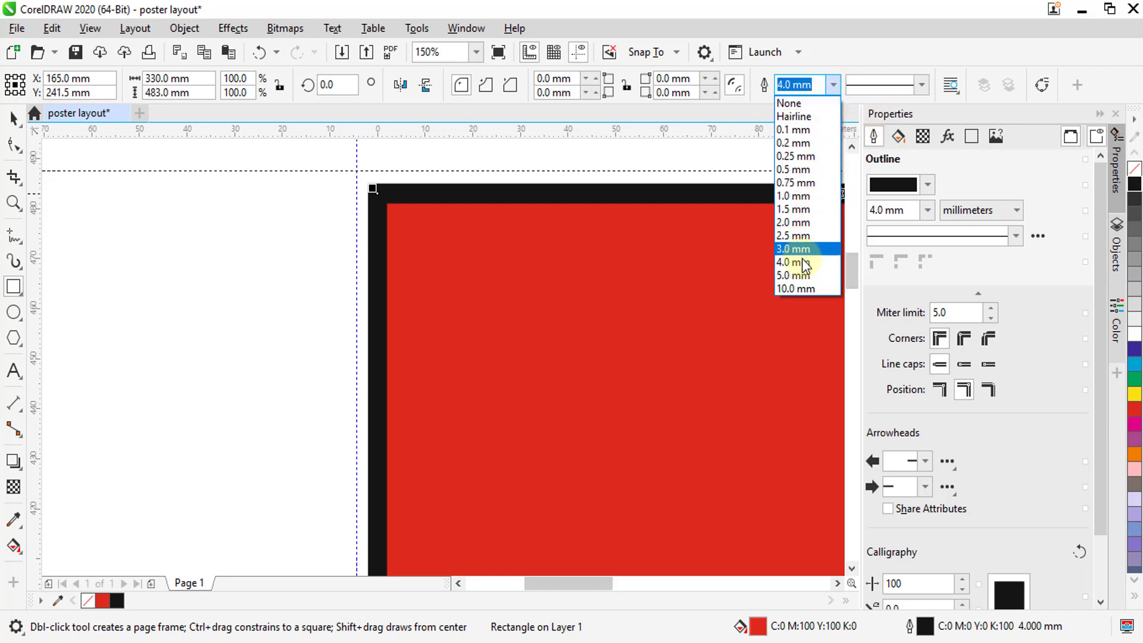
click(801, 276)
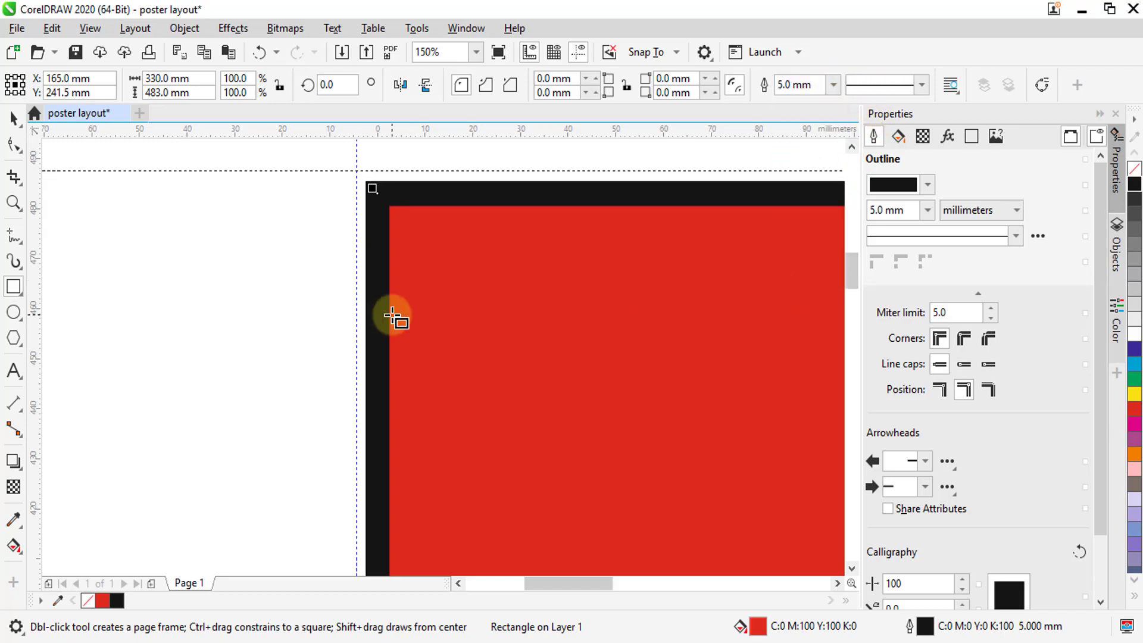
scroll(383, 247, down, 2)
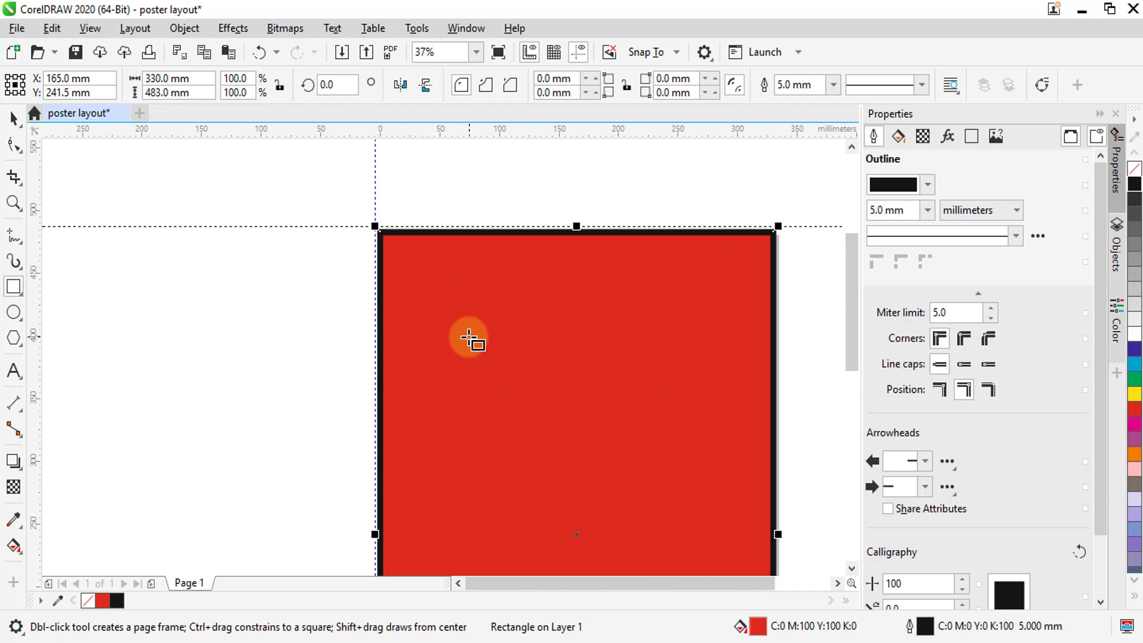
scroll(386, 248, up, 3)
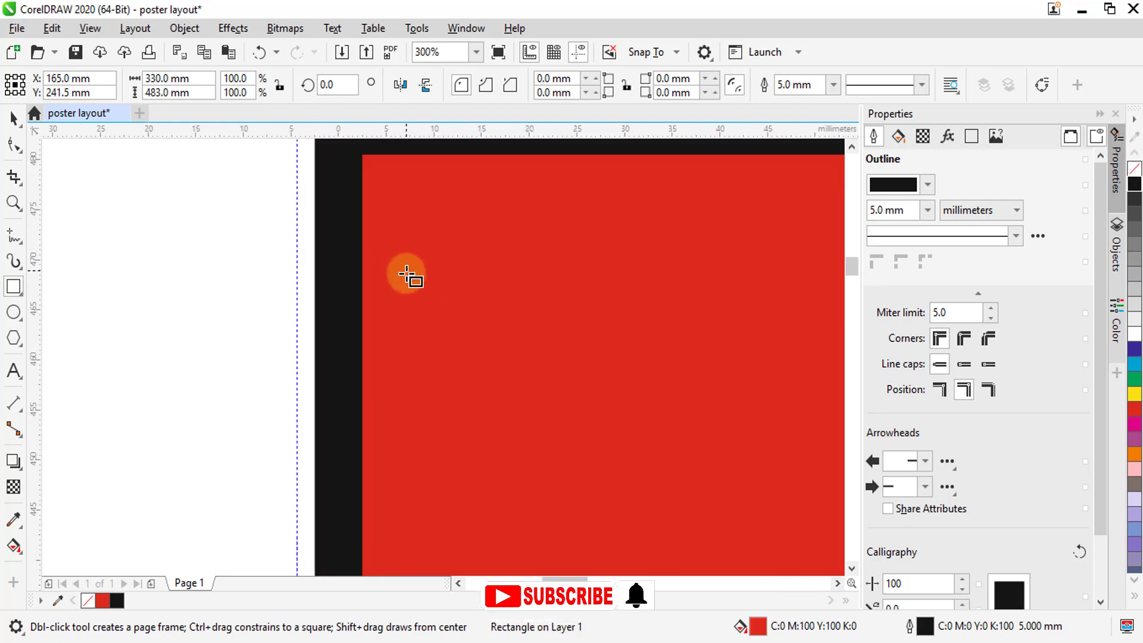
scroll(409, 274, down, 2)
scroll(408, 263, up, 1)
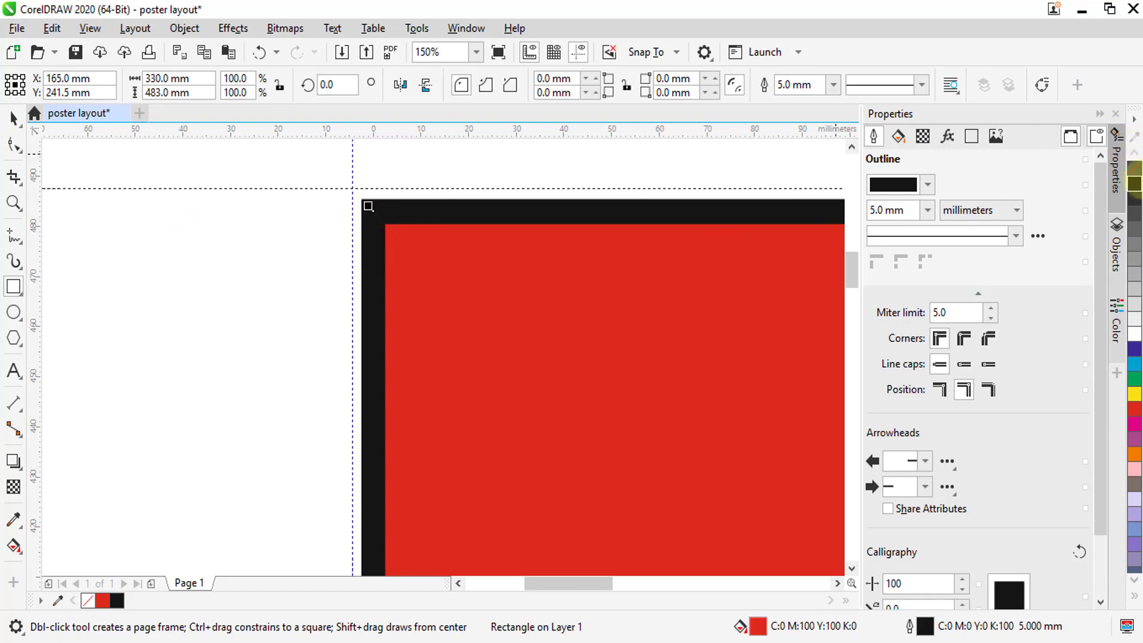
right_click(1136, 174)
- Move the horizontal guideline to the page's top edge and the vertical guideline to its left edge at X 0 mm
key(space)
click(429, 188)
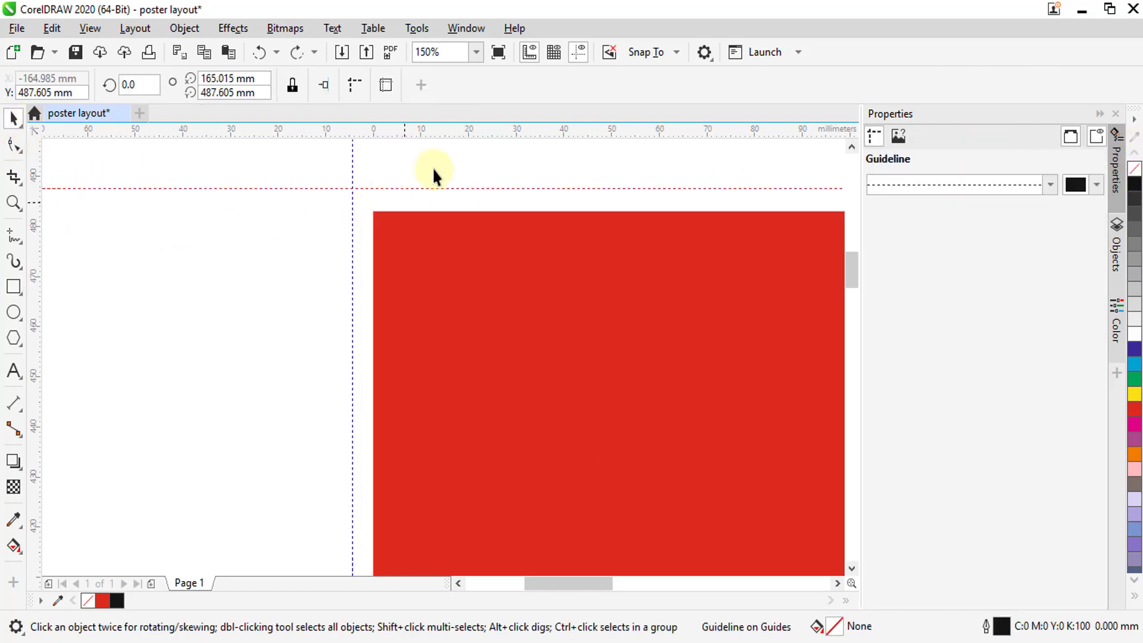
drag(327, 186, 374, 212)
- Add a vertical guideline at the page's right edge at X 330 mm and a horizontal guideline at its bottom edge at Y 0 mm
scroll(334, 191, down, 5)
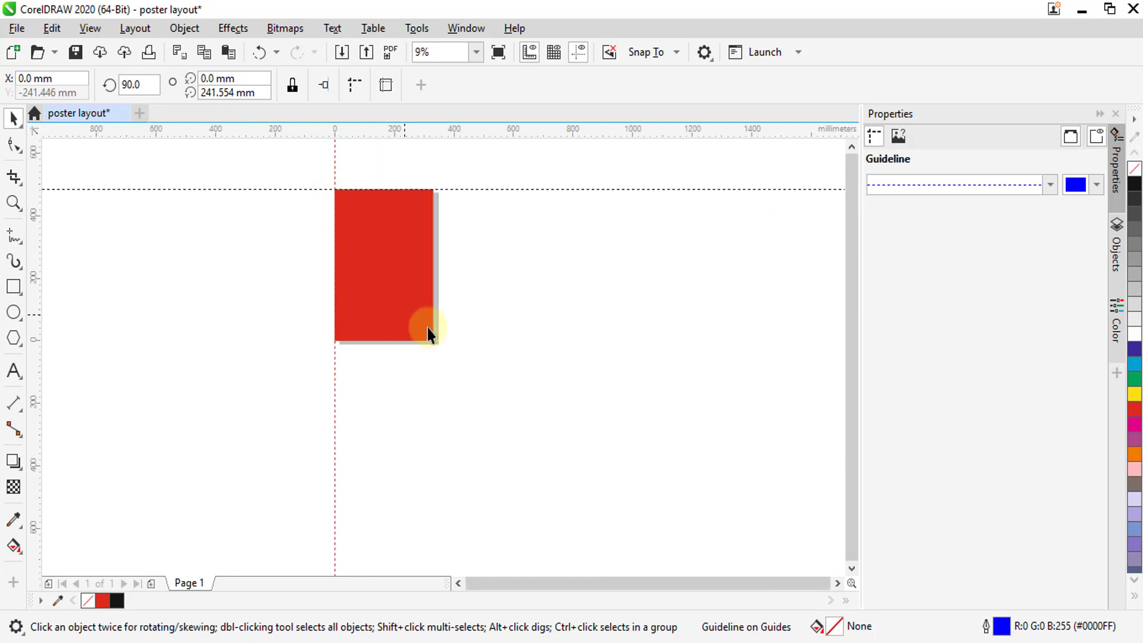
scroll(429, 331, up, 2)
scroll(441, 340, down, 2)
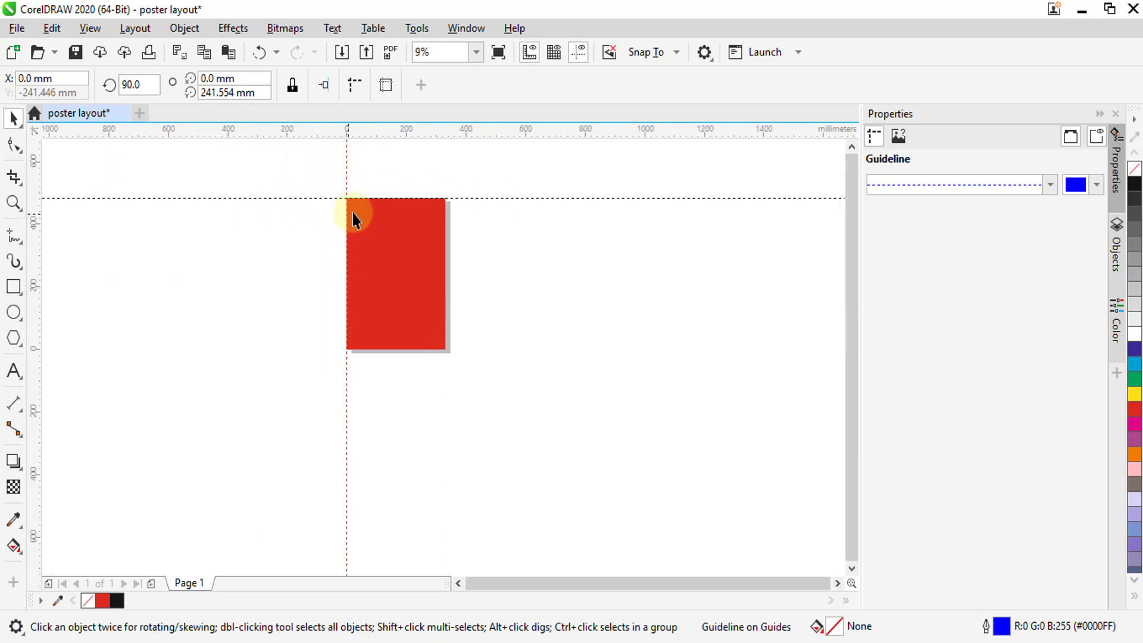
scroll(430, 346, up, 2)
scroll(433, 348, up, 2)
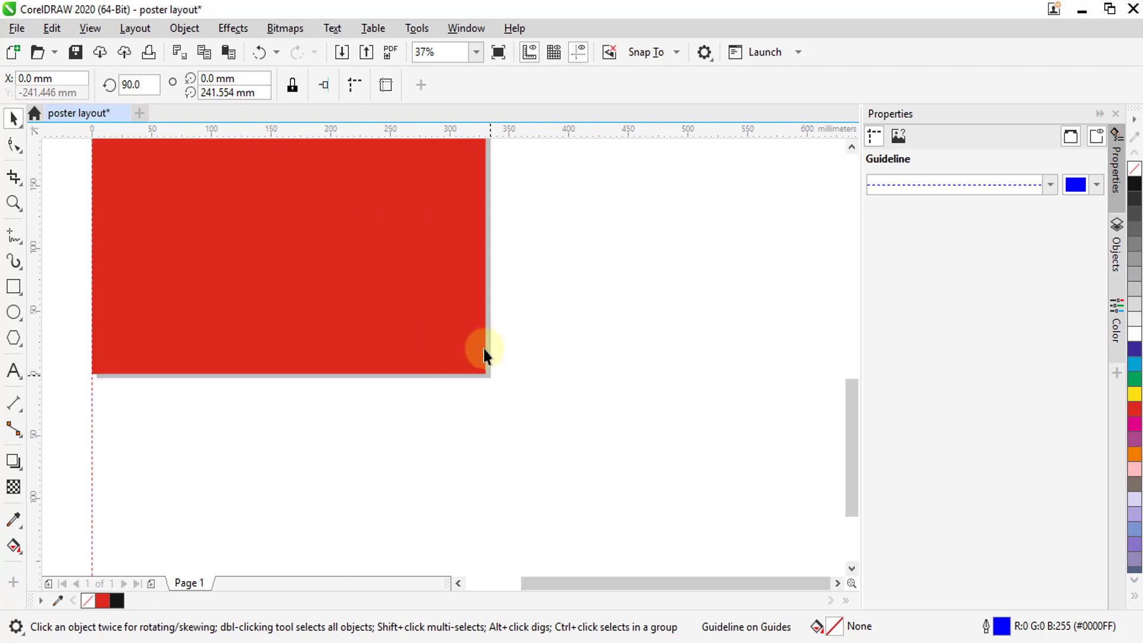
drag(38, 363, 563, 352)
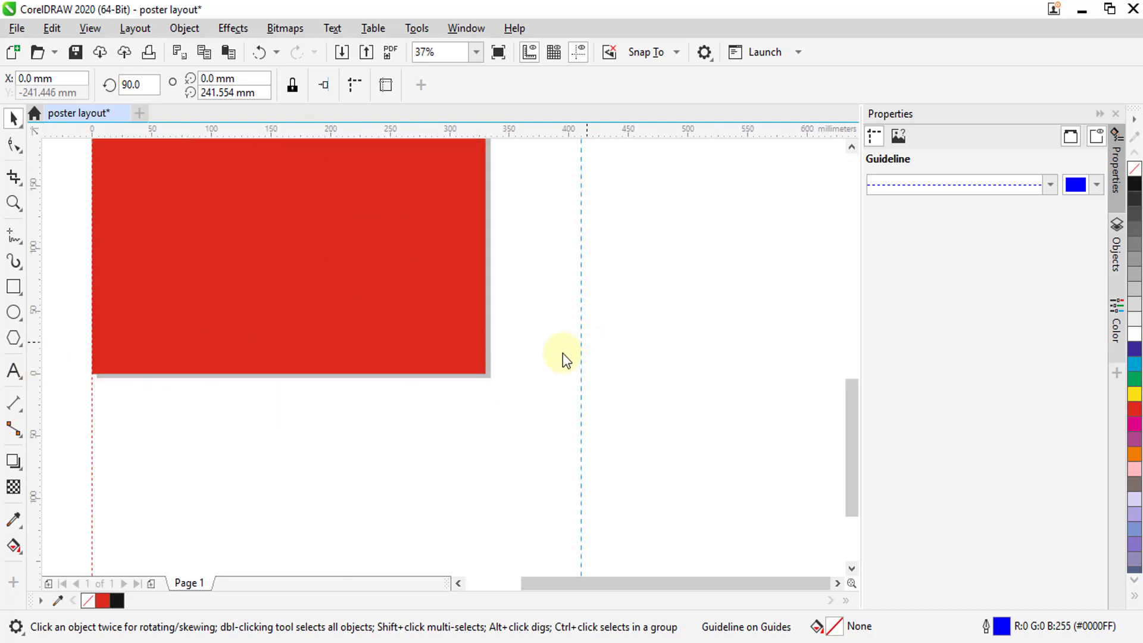
drag(489, 366, 481, 369)
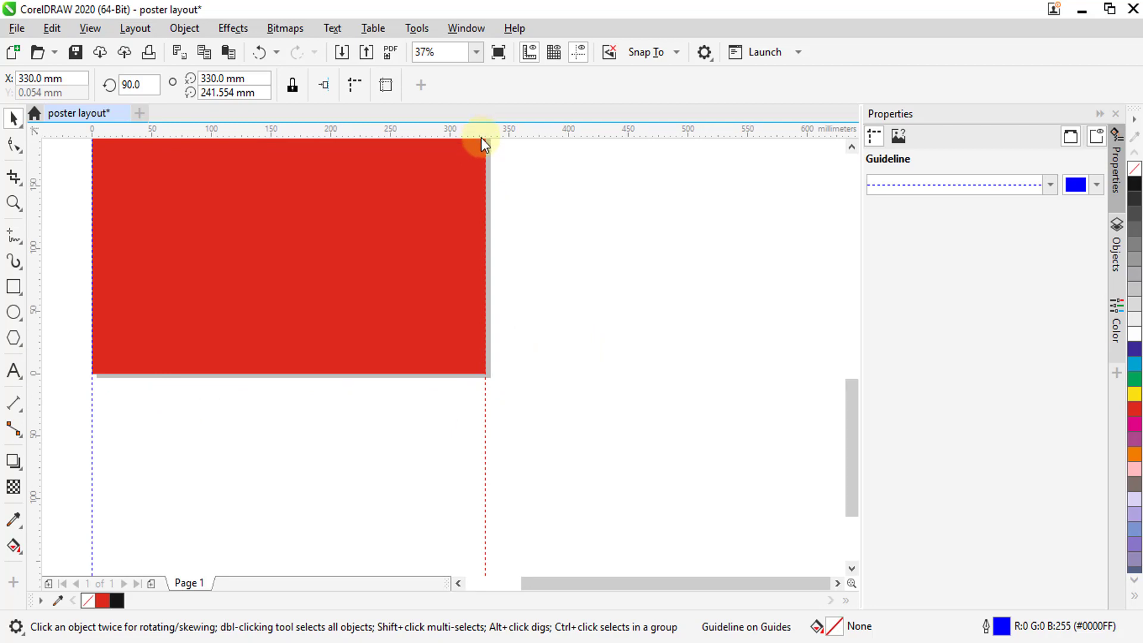
drag(481, 137, 487, 394)
scroll(488, 396, down, 1)
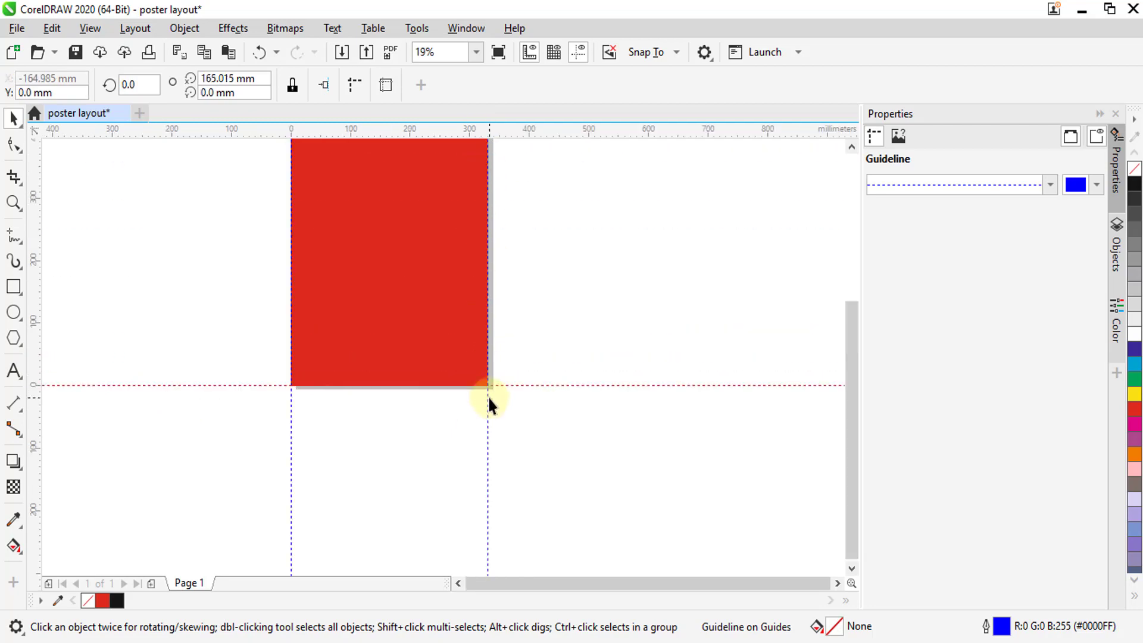
- Apply an inside contour with one step and a 10 mm offset to the red rectangle
scroll(488, 395, down, 2)
scroll(482, 378, up, 2)
scroll(477, 378, down, 1)
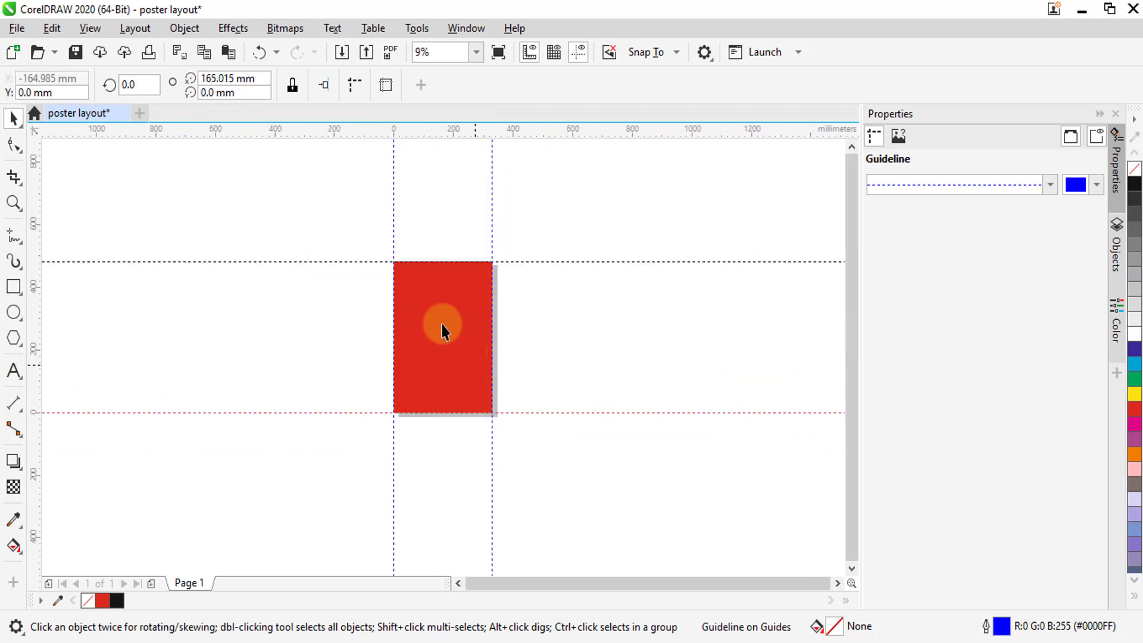
scroll(409, 308, up, 1)
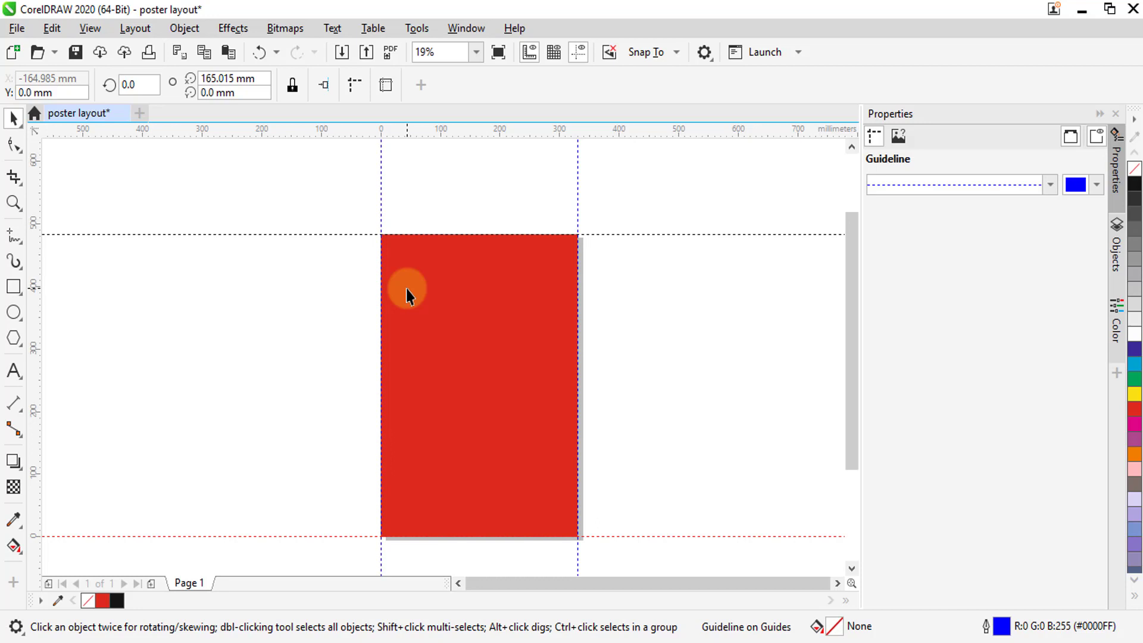
click(489, 300)
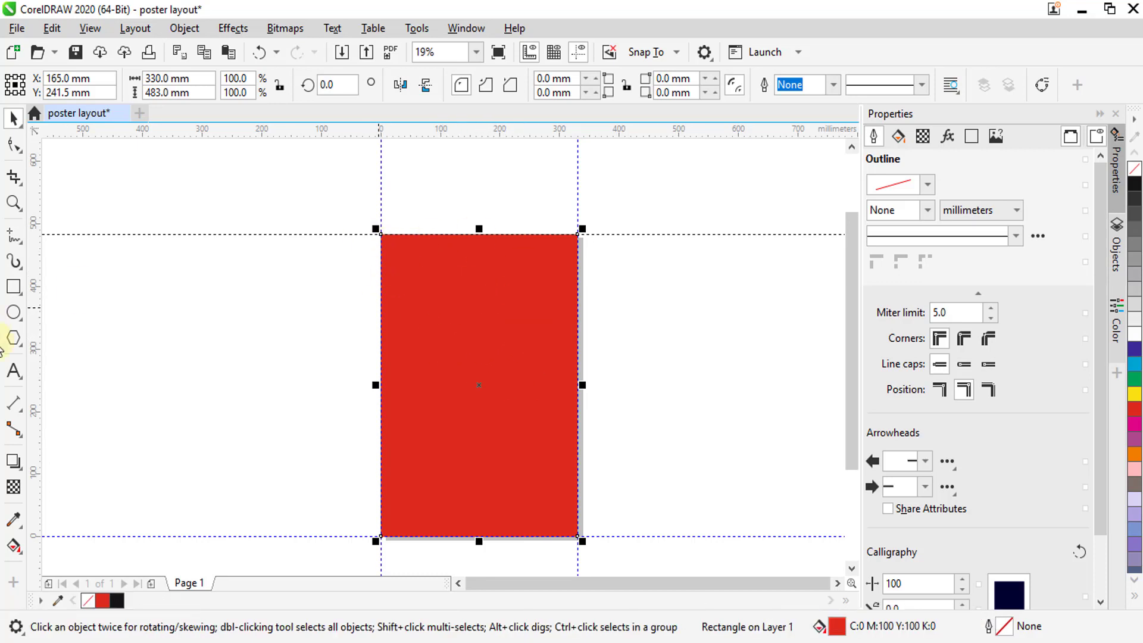
click(20, 468)
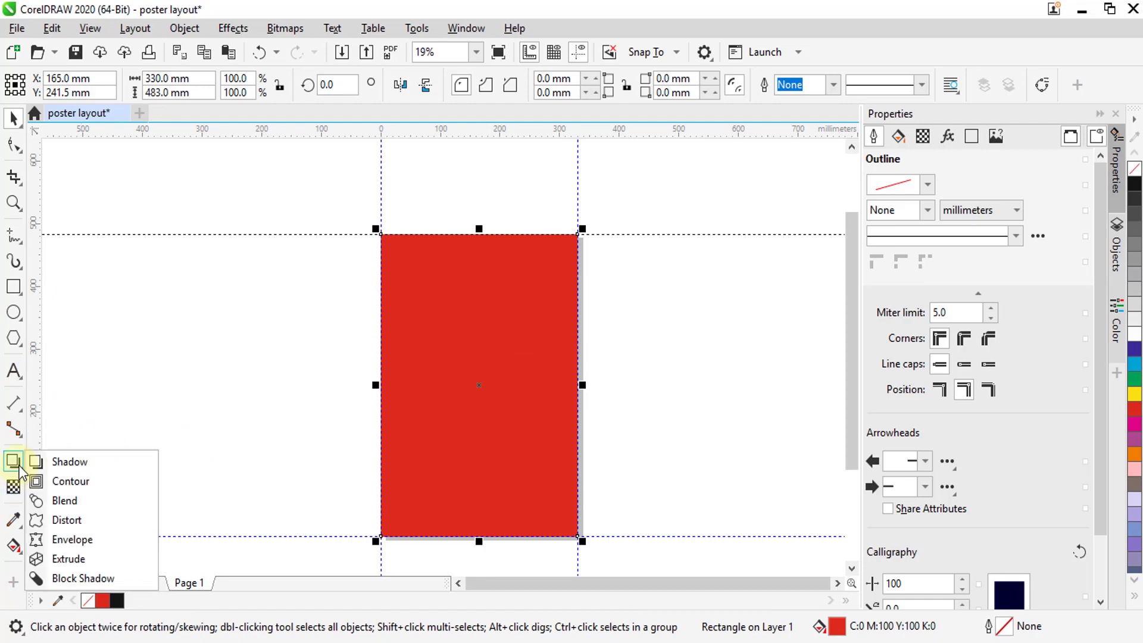
click(65, 481)
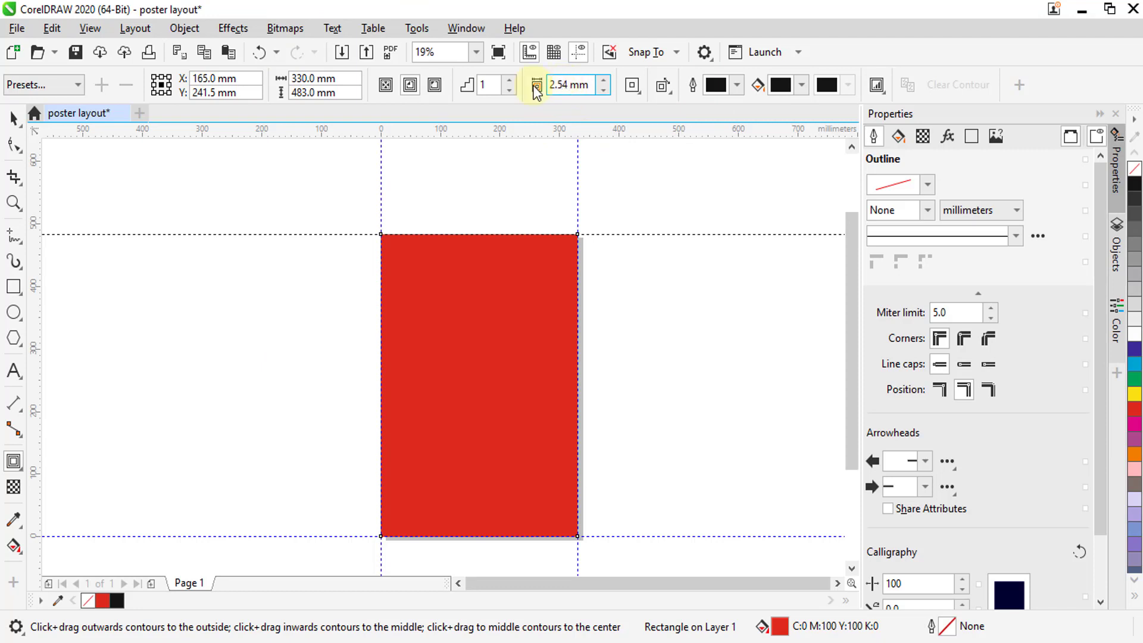
scroll(384, 238, up, 10)
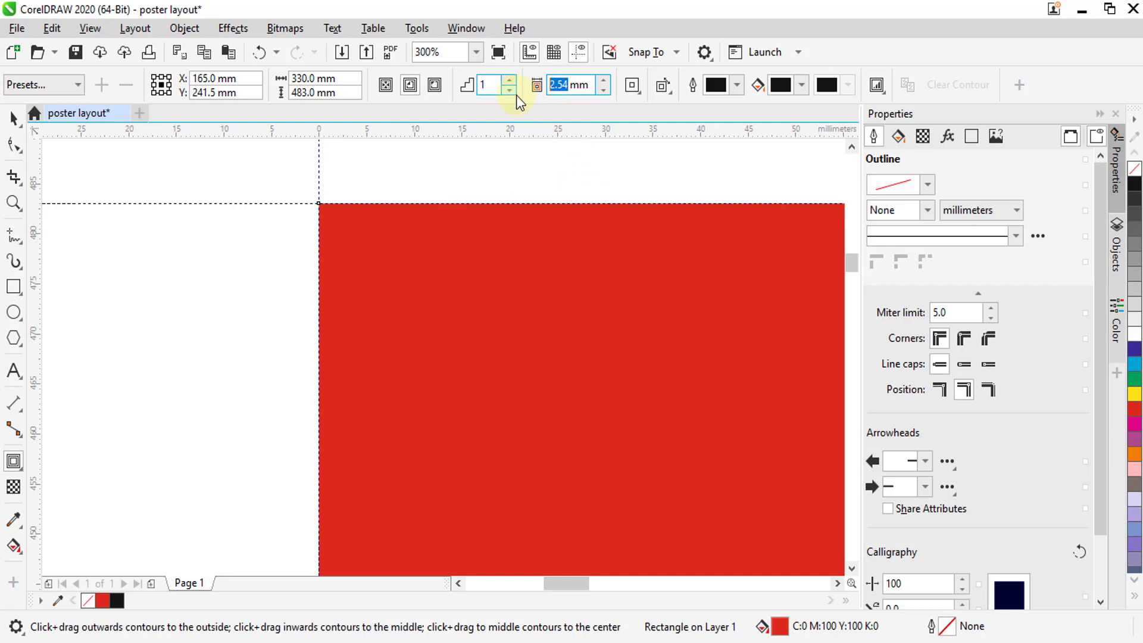
text(10)
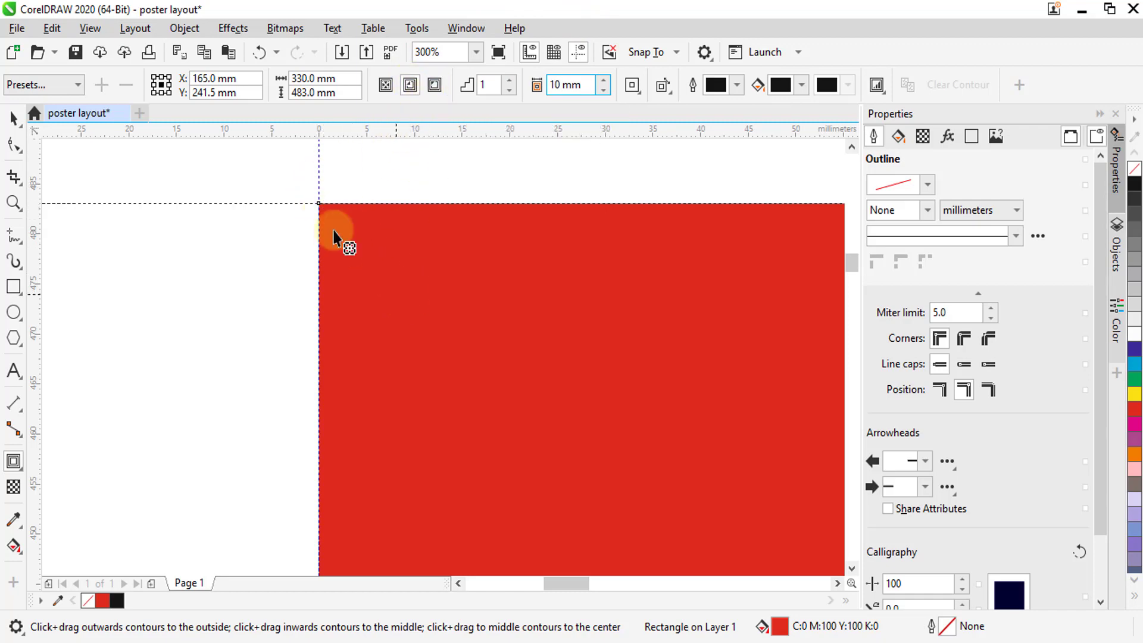
click(410, 86)
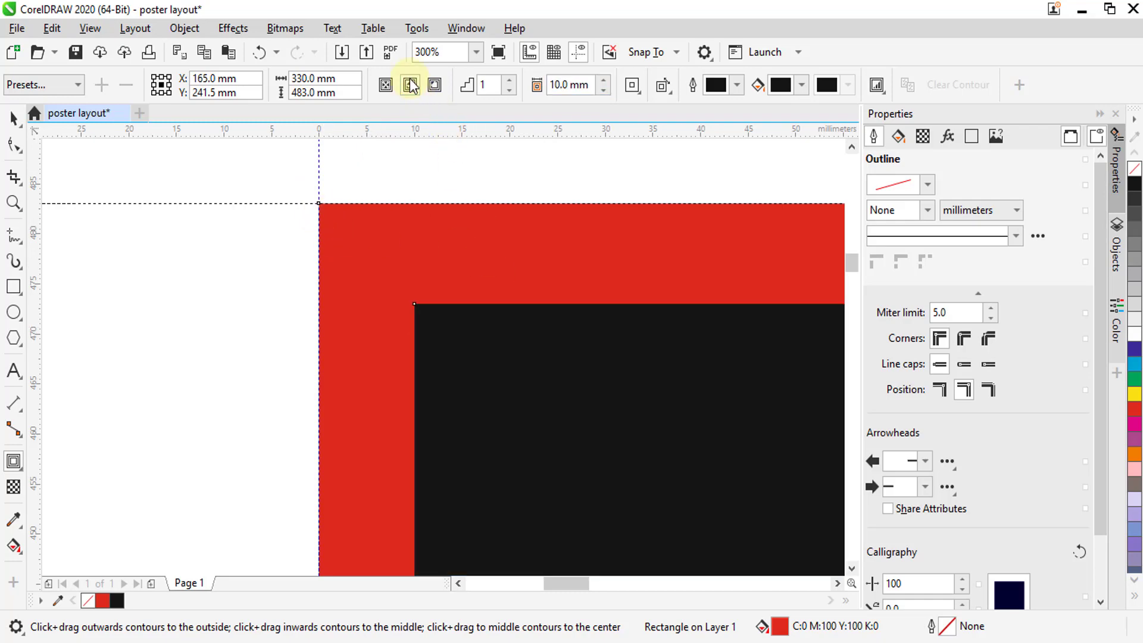
- Break the contour apart from the red rectangle
scroll(379, 233, down, 4)
scroll(383, 217, down, 2)
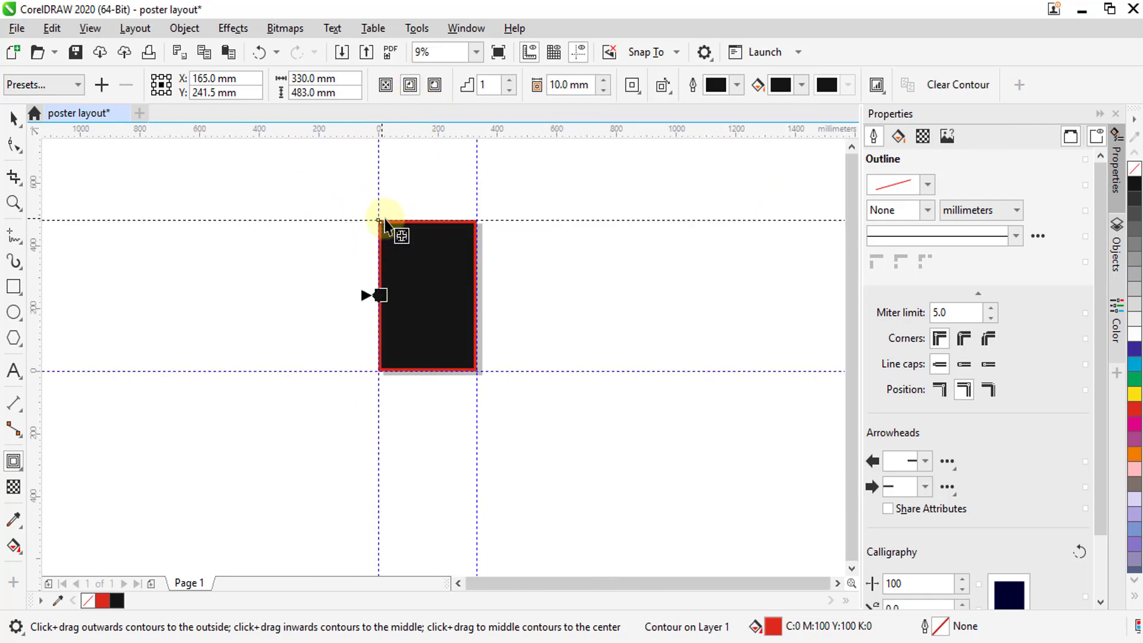
scroll(389, 225, up, 4)
scroll(396, 261, down, 2)
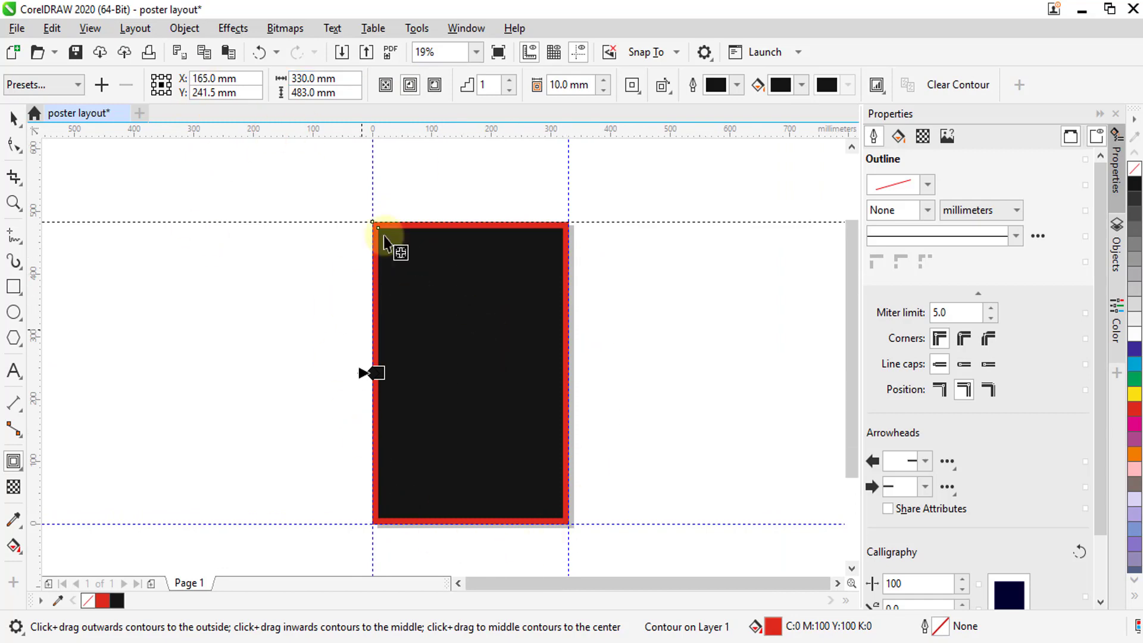
click(190, 29)
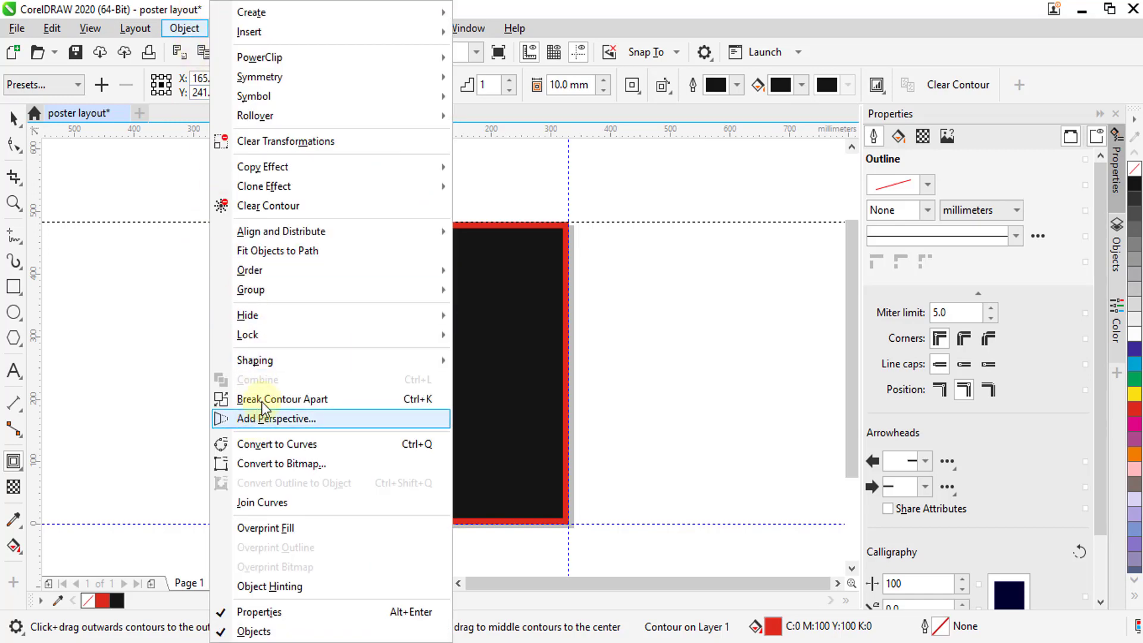
click(263, 399)
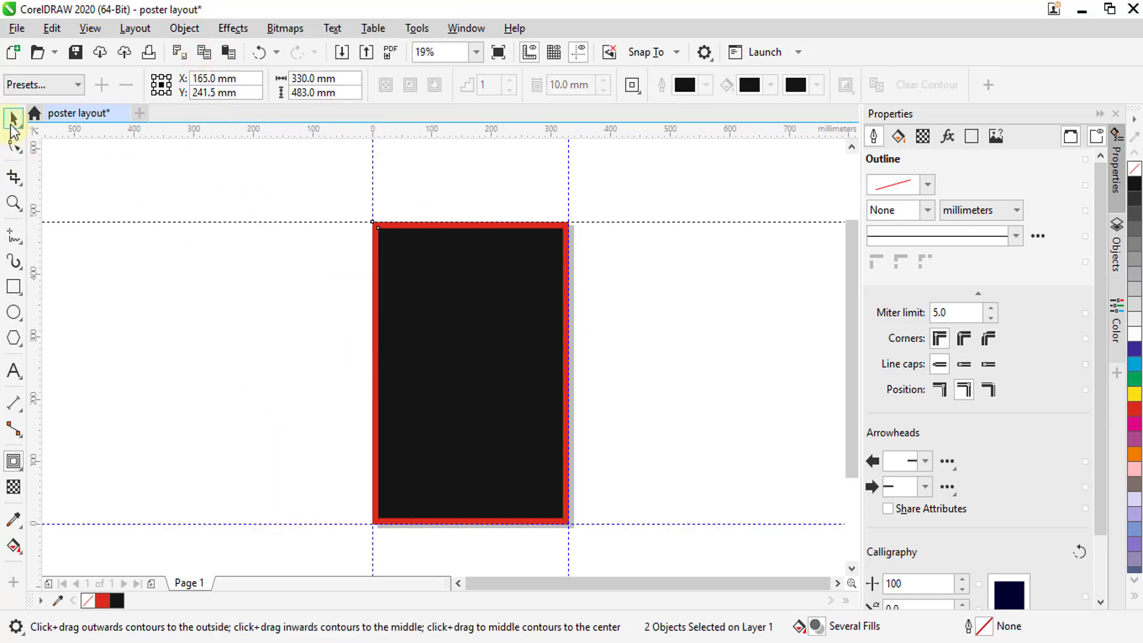
- Remove the fill and outline of the inner black rectangle and give it a yellow outline
click(13, 117)
click(168, 274)
click(499, 292)
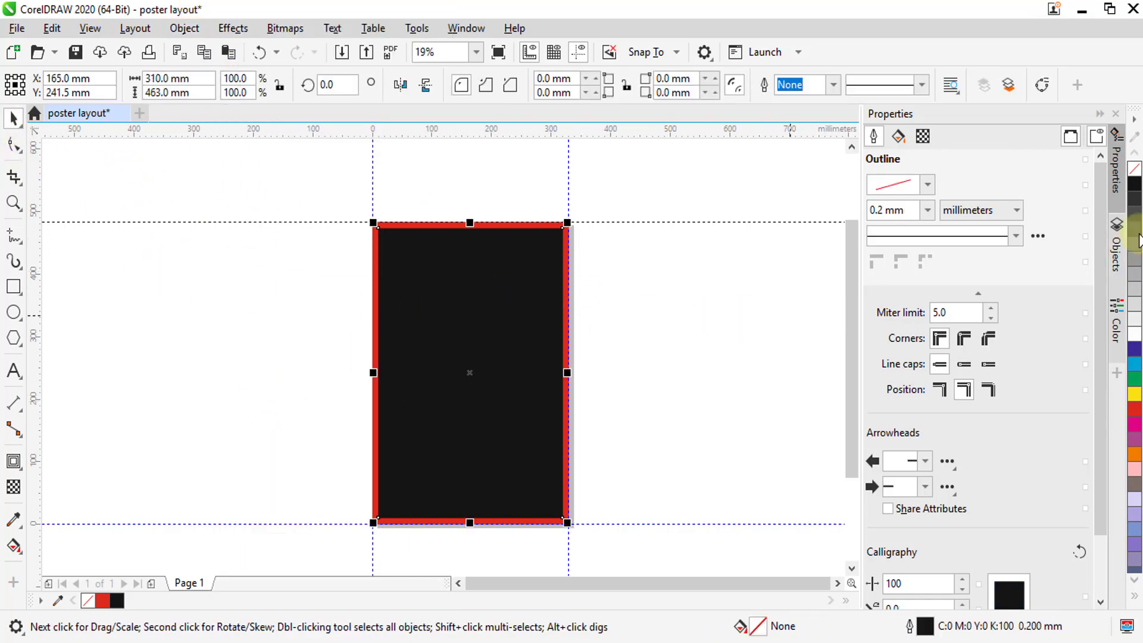
right_click(1135, 170)
click(1135, 169)
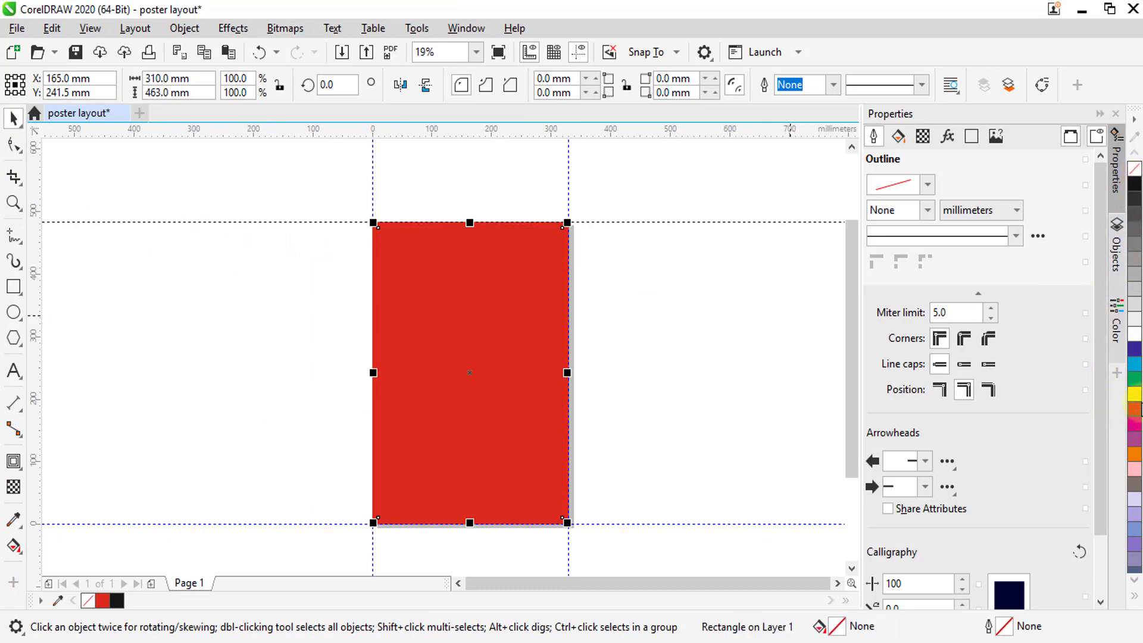
right_click(1135, 396)
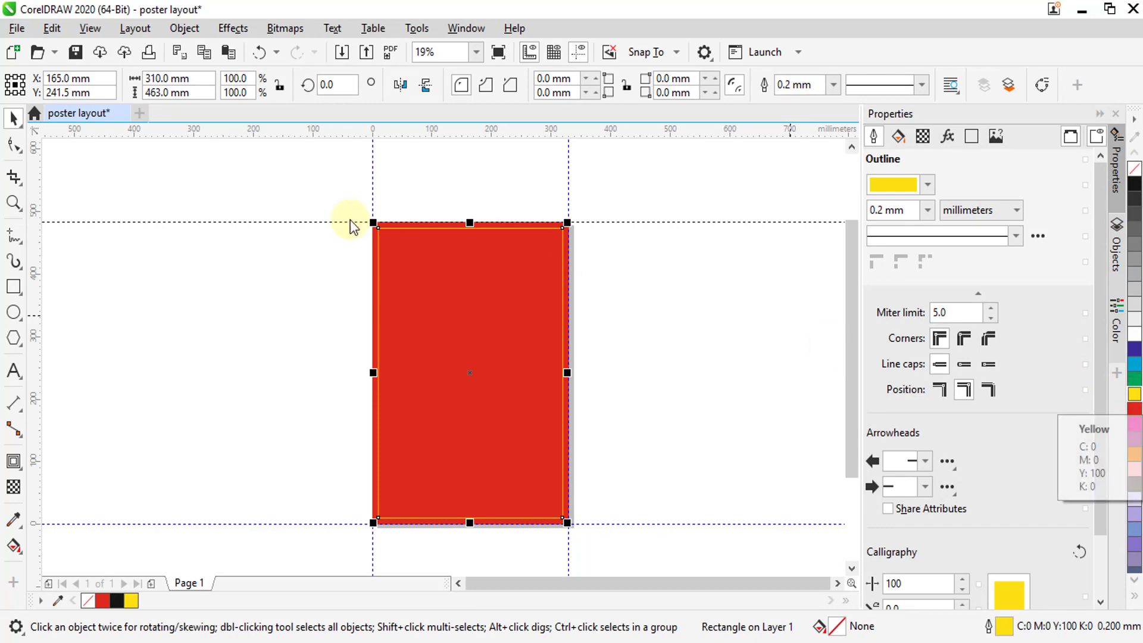
- Add the sample artistic text "text" in 24 pt Arial just outside the poster's left edge
scroll(381, 224, up, 4)
scroll(345, 225, up, 4)
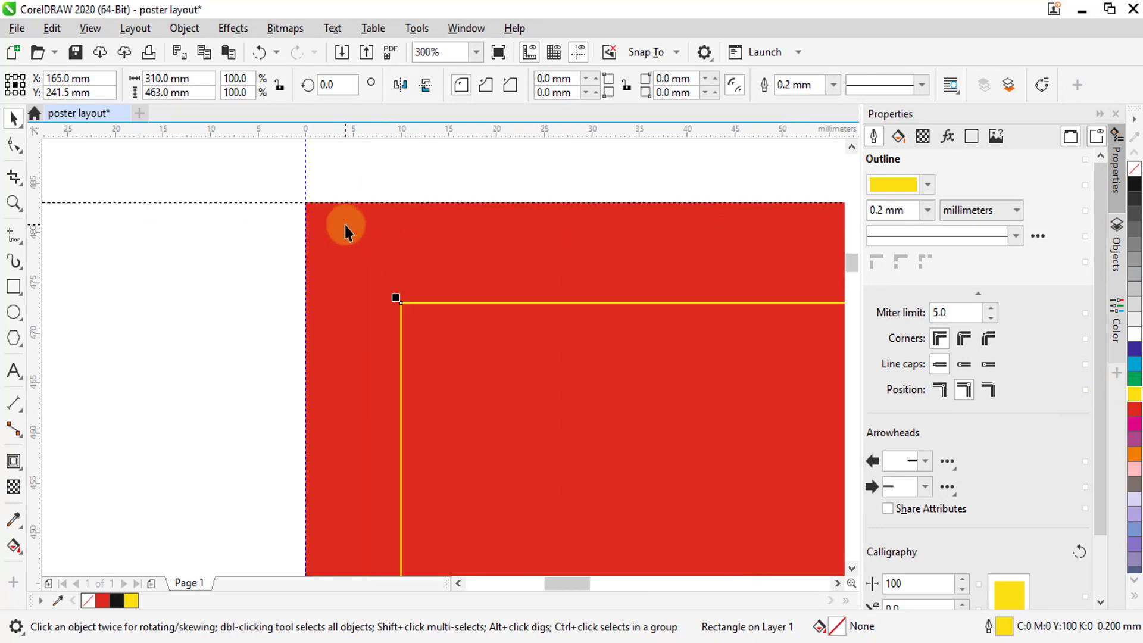
scroll(340, 223, down, 4)
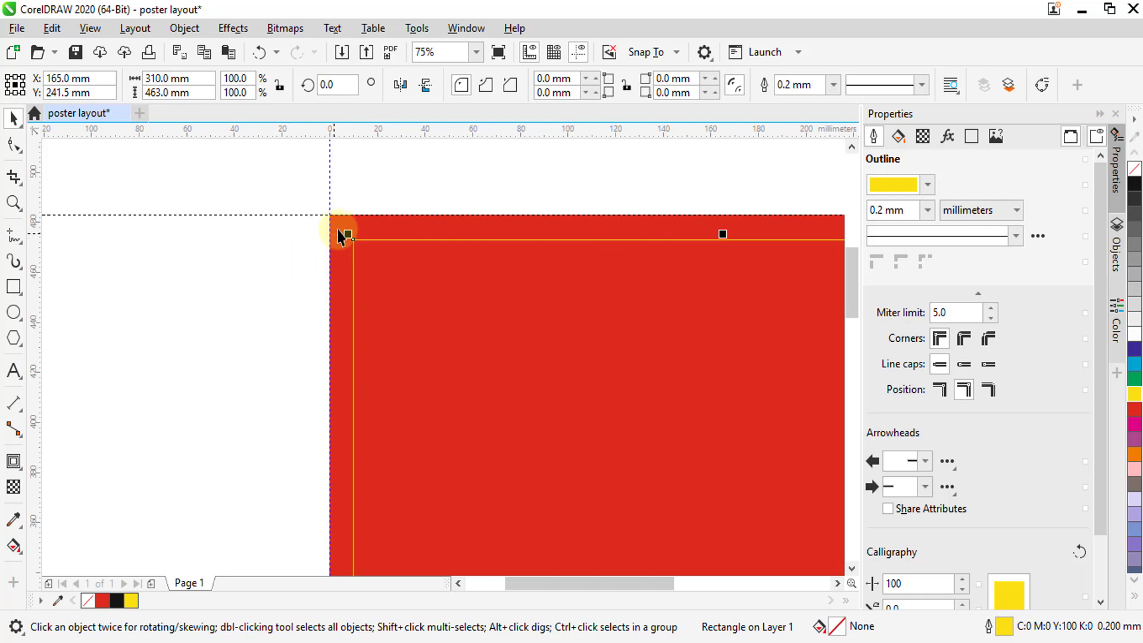
scroll(339, 229, up, 2)
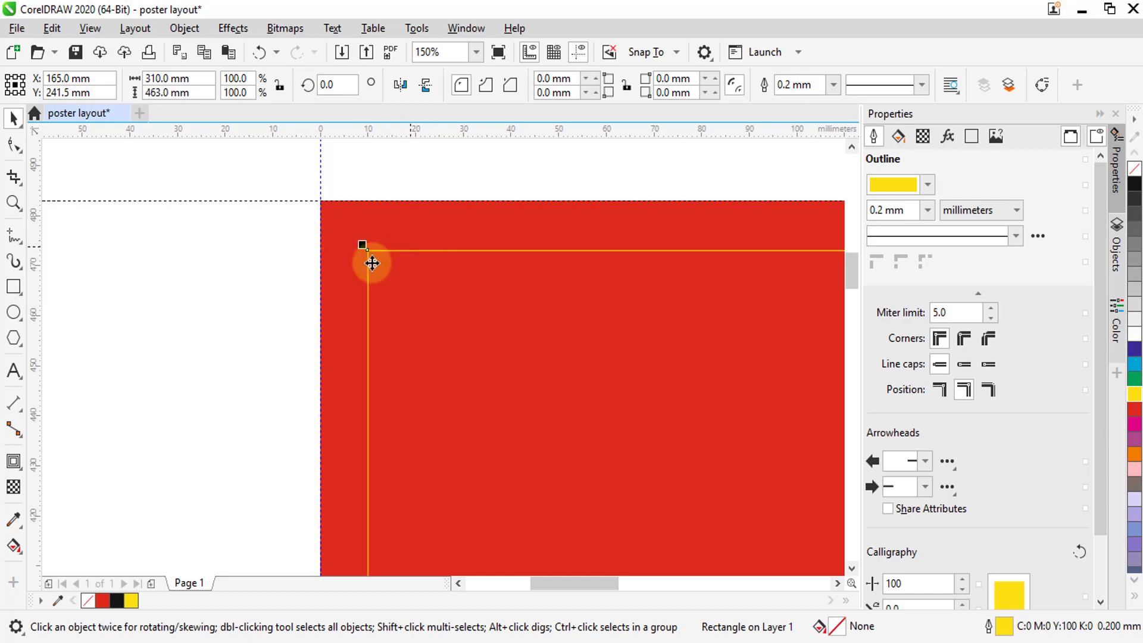
click(13, 372)
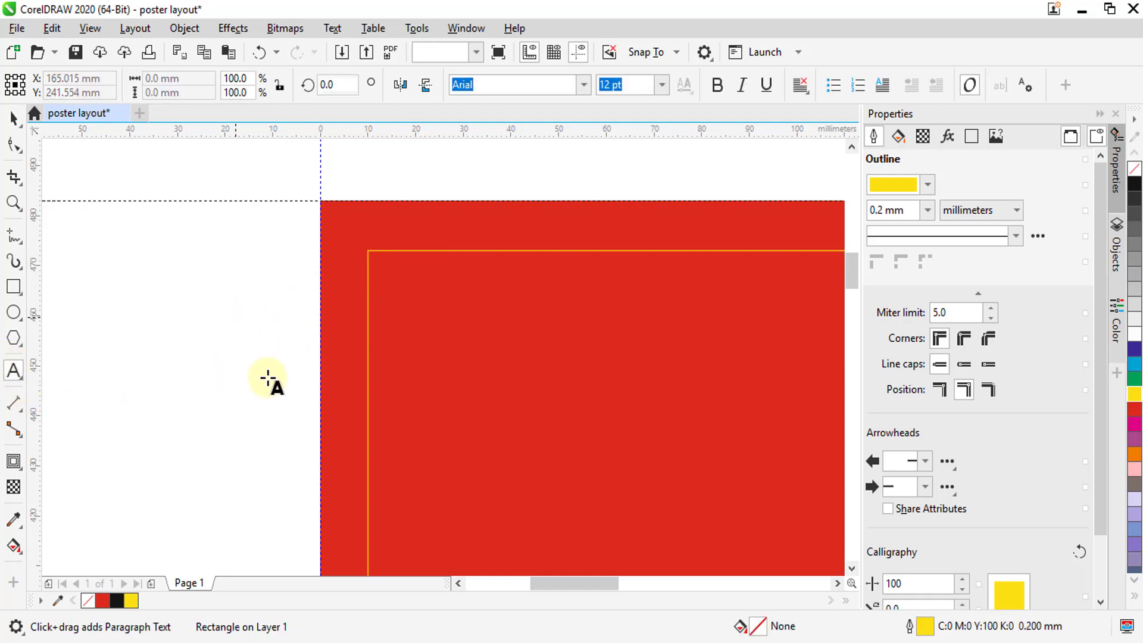
click(268, 379)
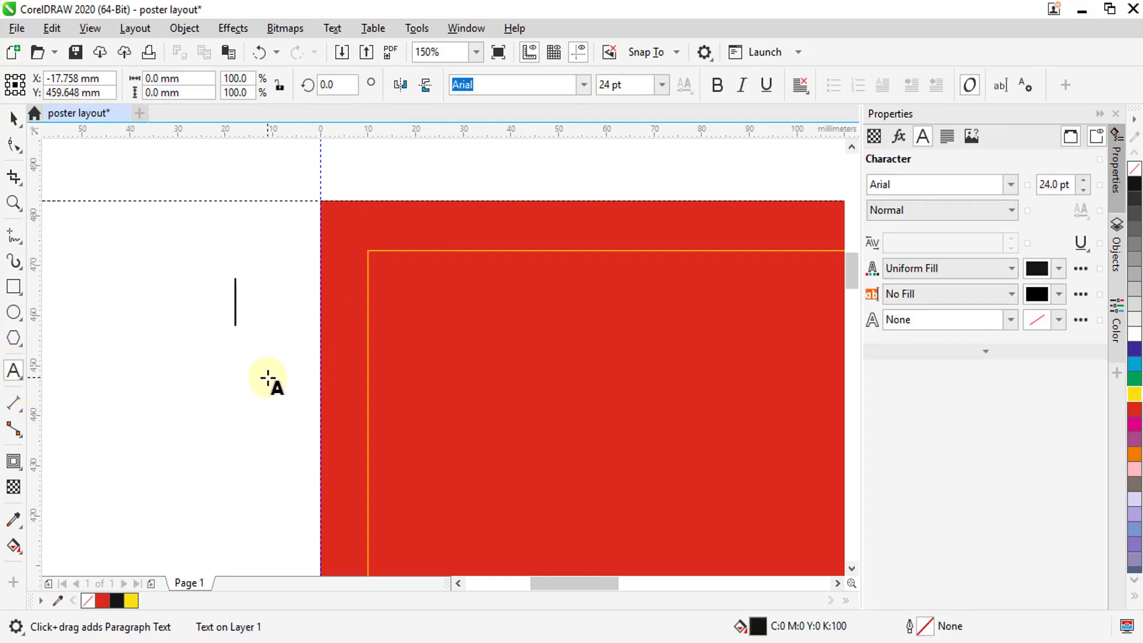
text(text)
click(10, 116)
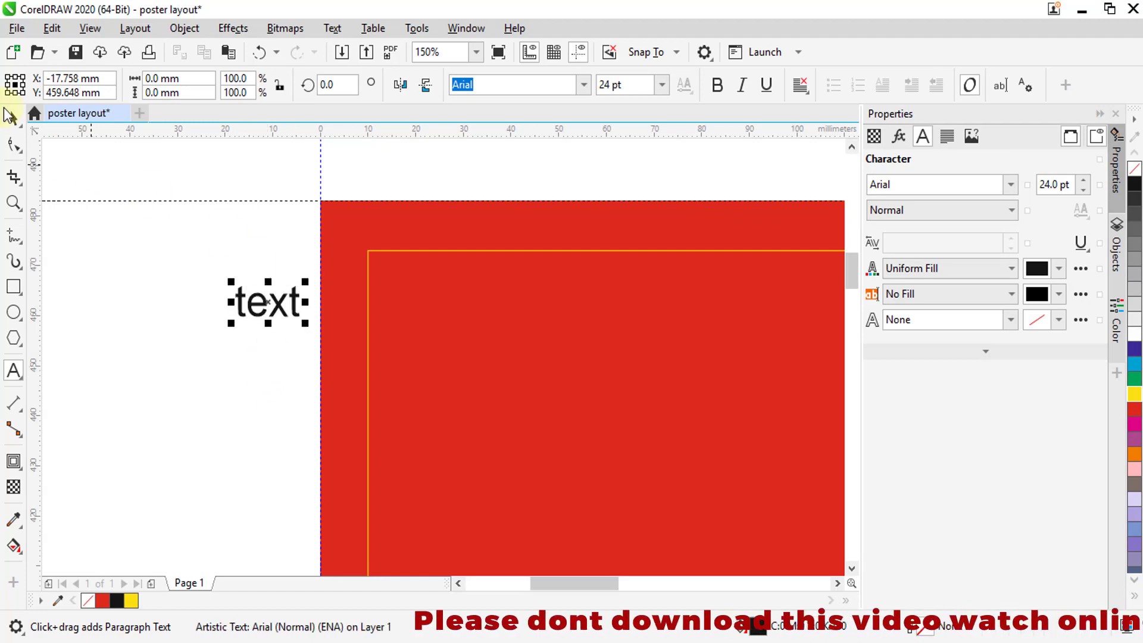
- Try the sample text across the left margin line and inside the margin, and delete it
scroll(293, 299, up, 4)
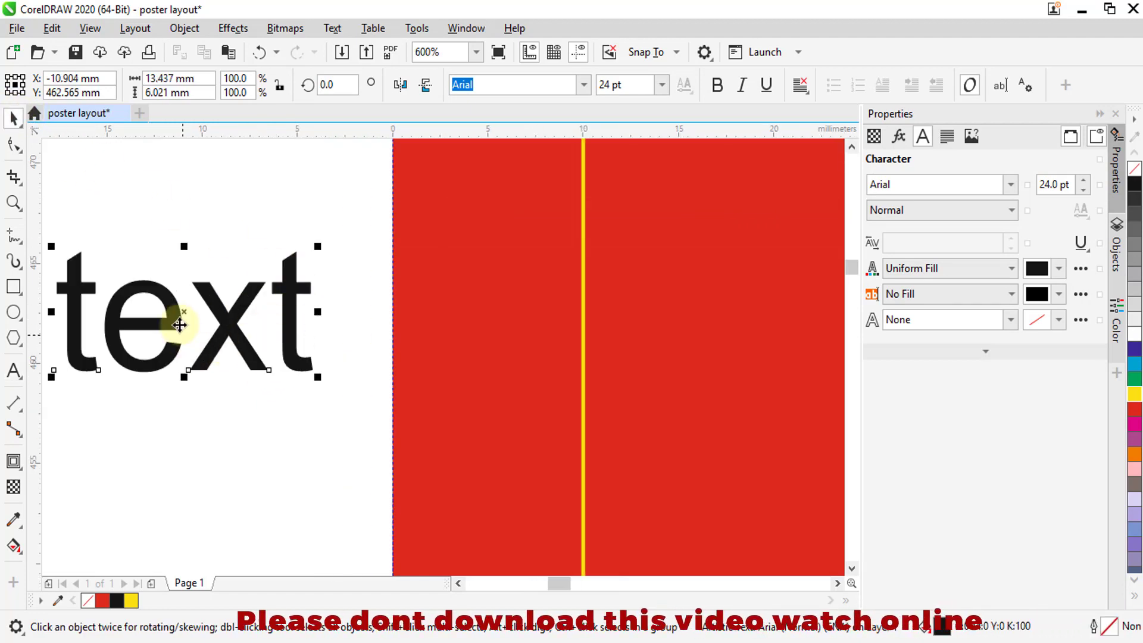
drag(185, 312, 523, 327)
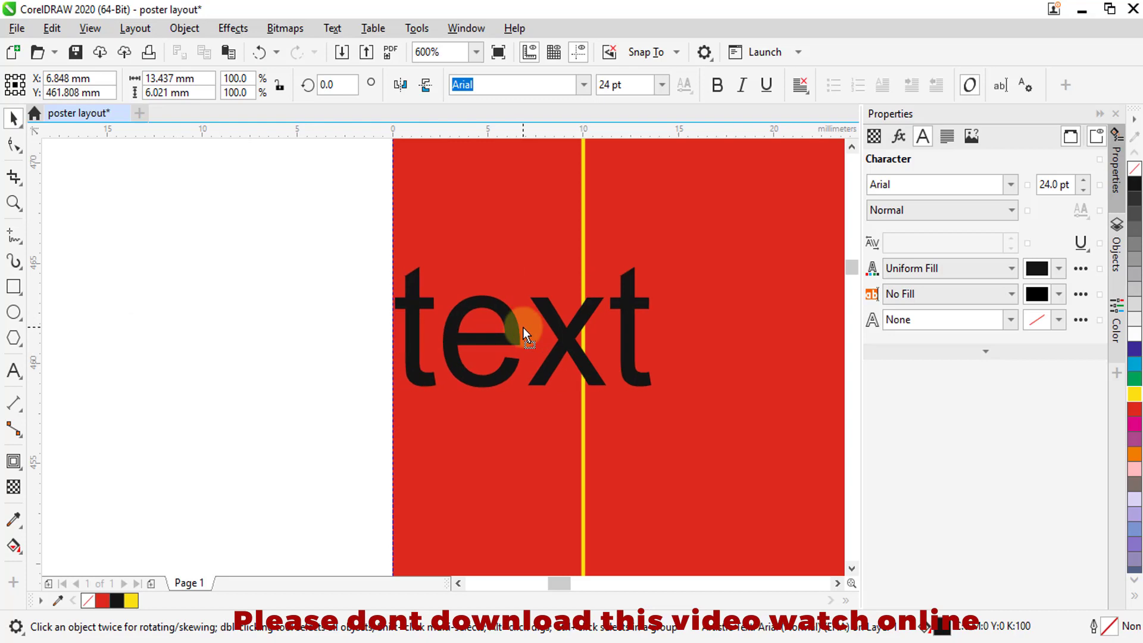
scroll(373, 287, down, 4)
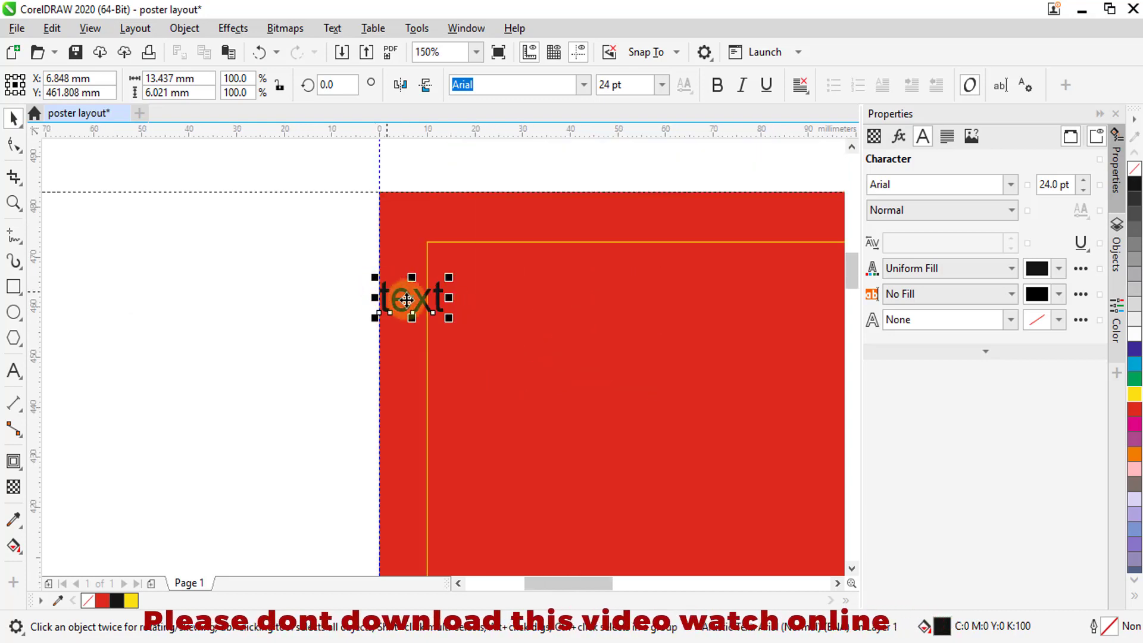
drag(406, 300, 477, 374)
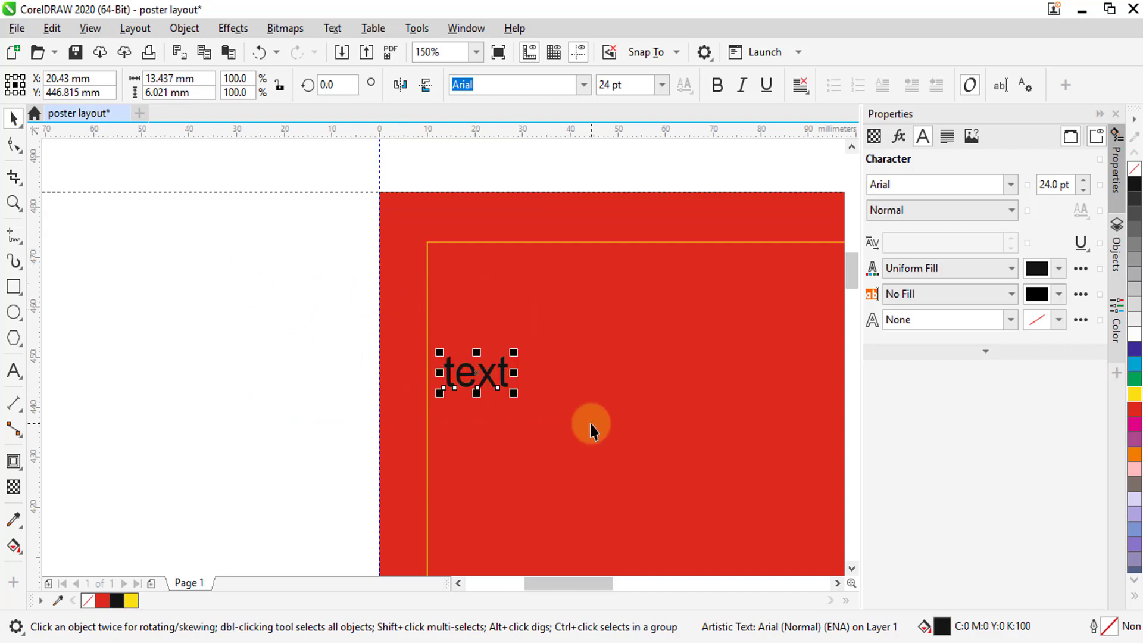
key(Delete)
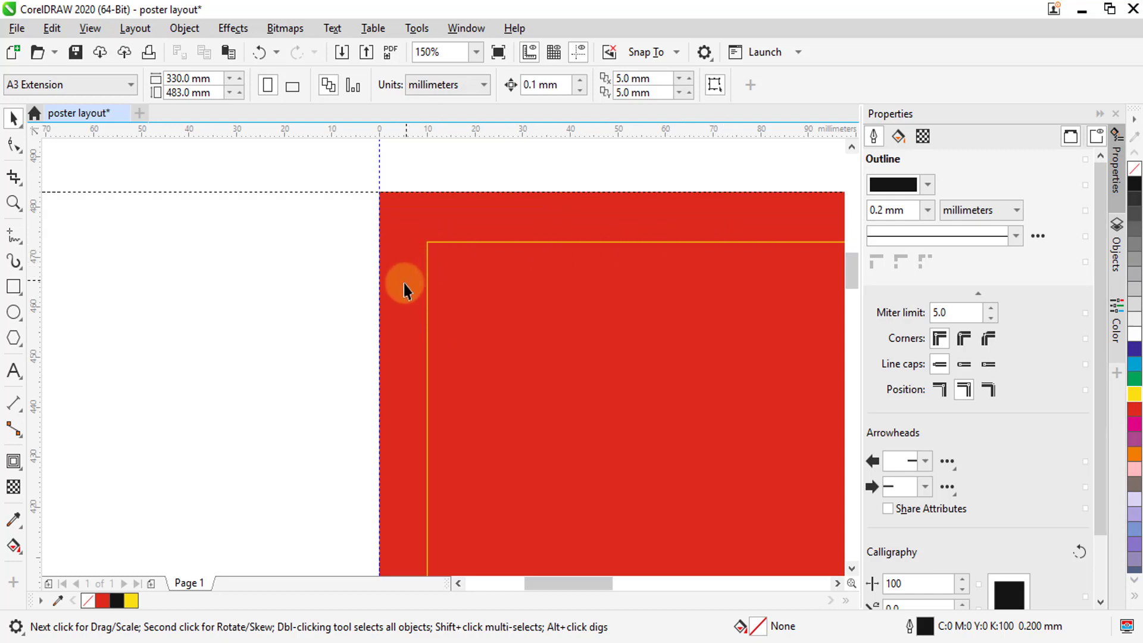
- Add a vertical guideline at X 10 mm and a horizontal guideline at Y 473 mm along the yellow rectangle's left and top edges
click(489, 244)
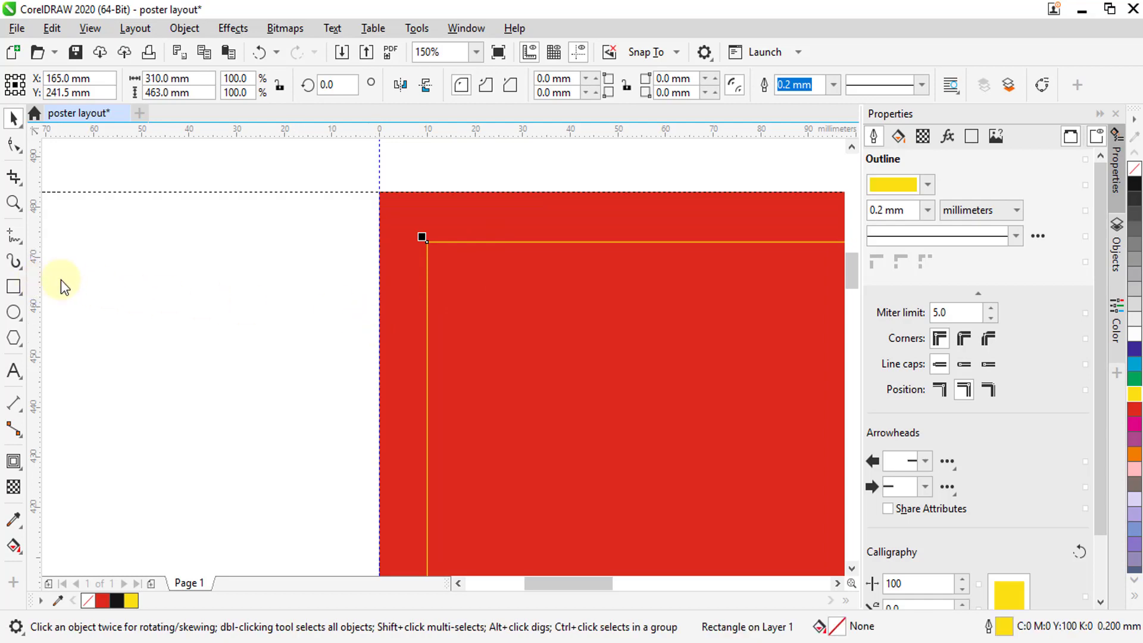
drag(61, 279, 426, 242)
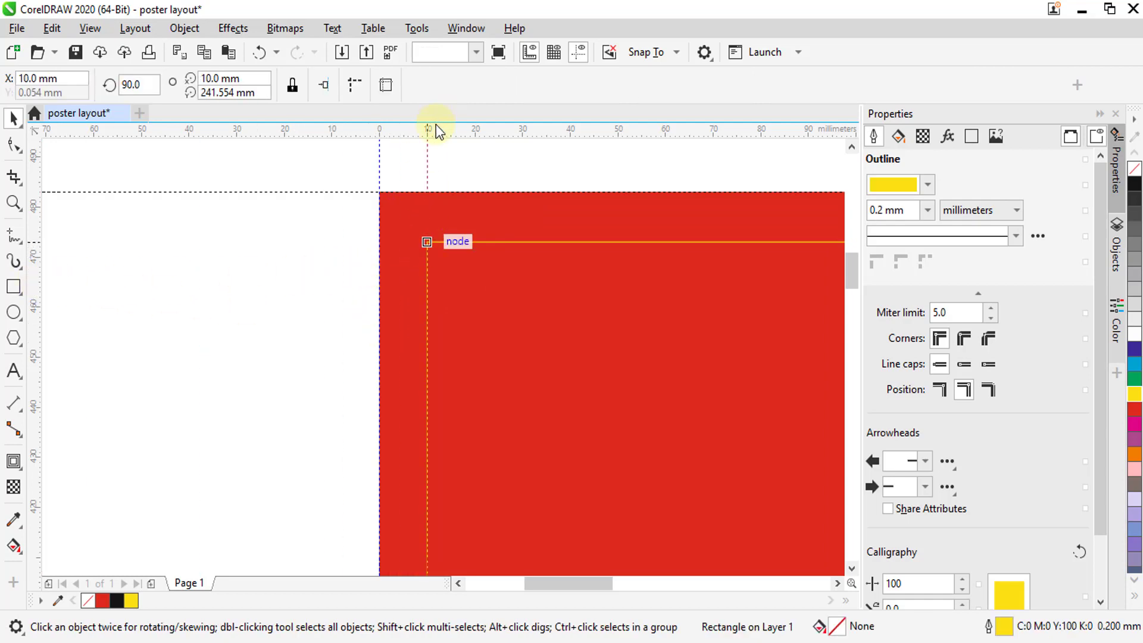
drag(435, 130, 446, 242)
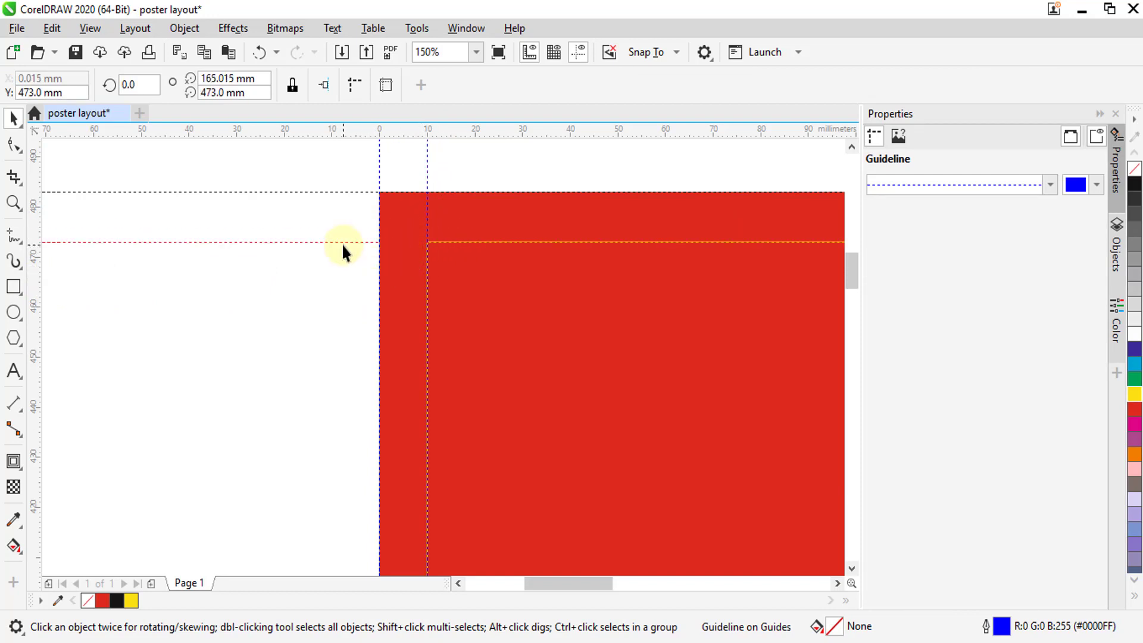
- Add a horizontal guideline at Y 10 mm and a vertical guideline at X 320 mm along the yellow rectangle's bottom and right edges
scroll(316, 197, down, 5)
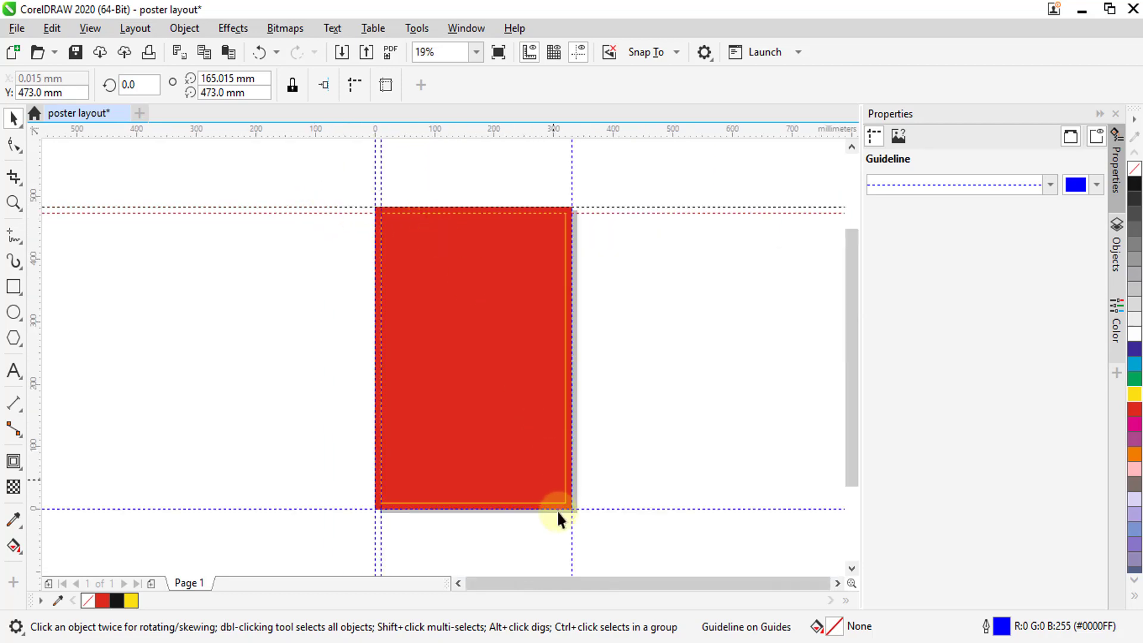
scroll(563, 512, up, 6)
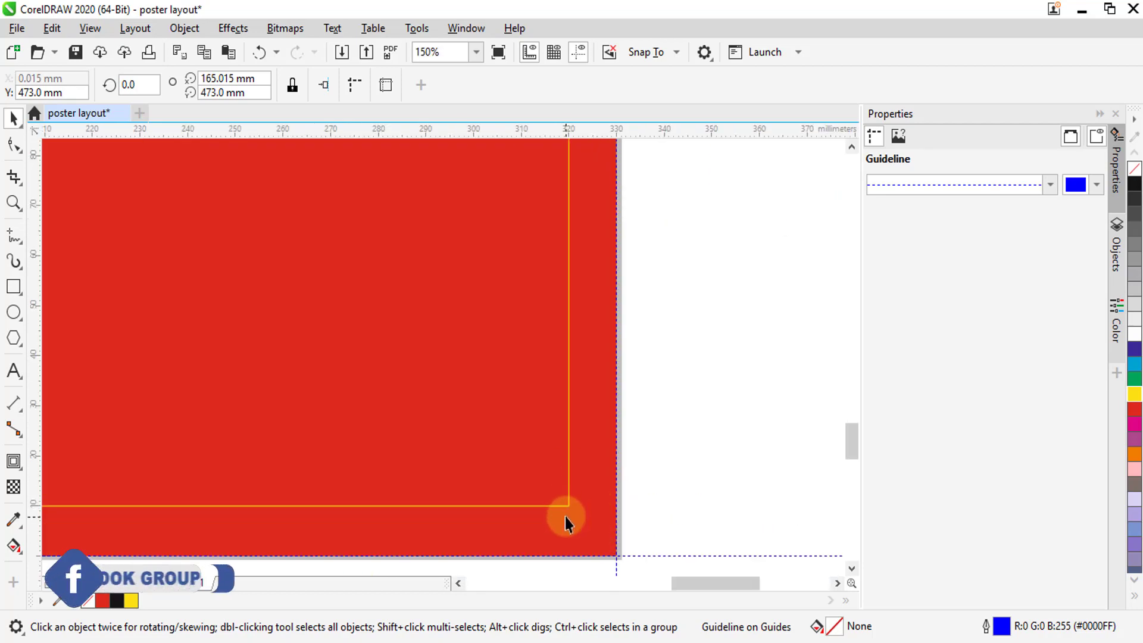
drag(584, 131, 563, 494)
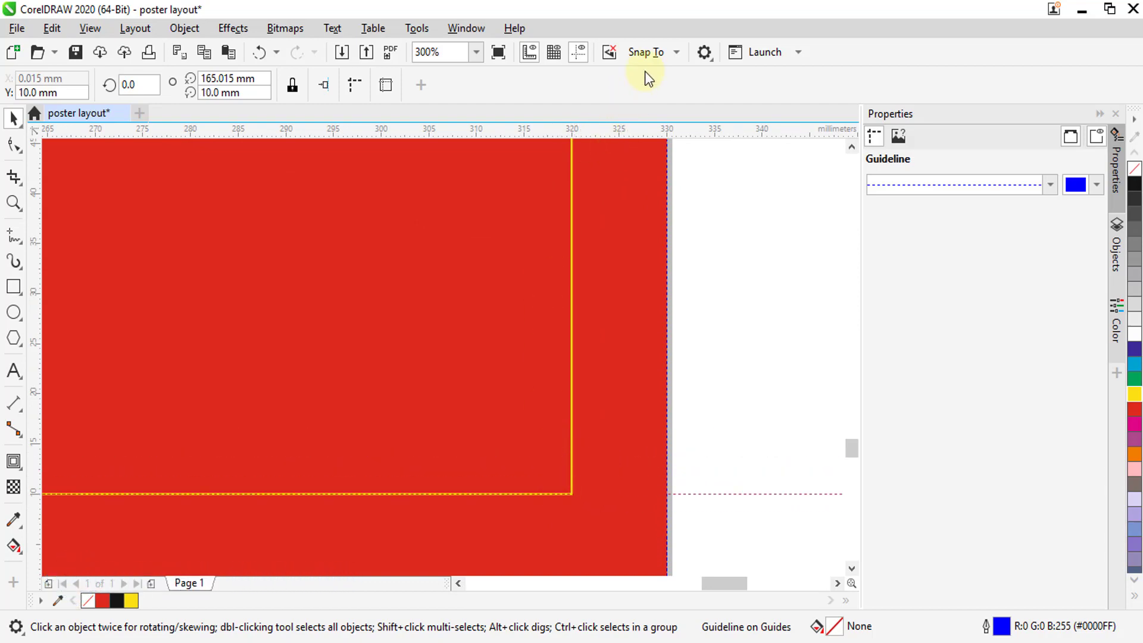
click(660, 56)
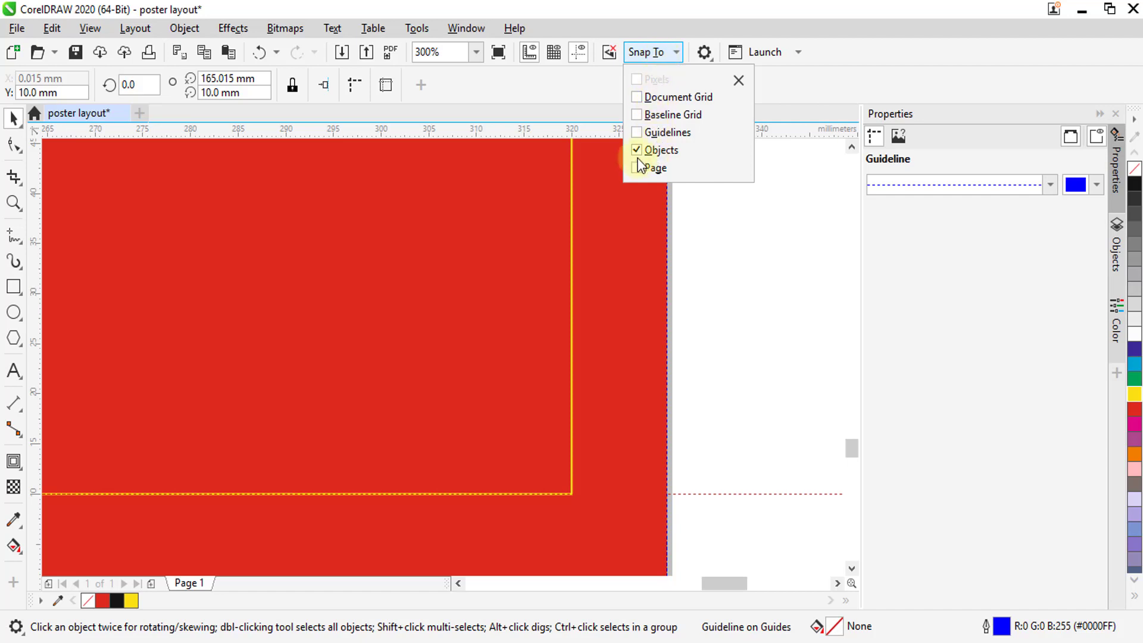
click(836, 33)
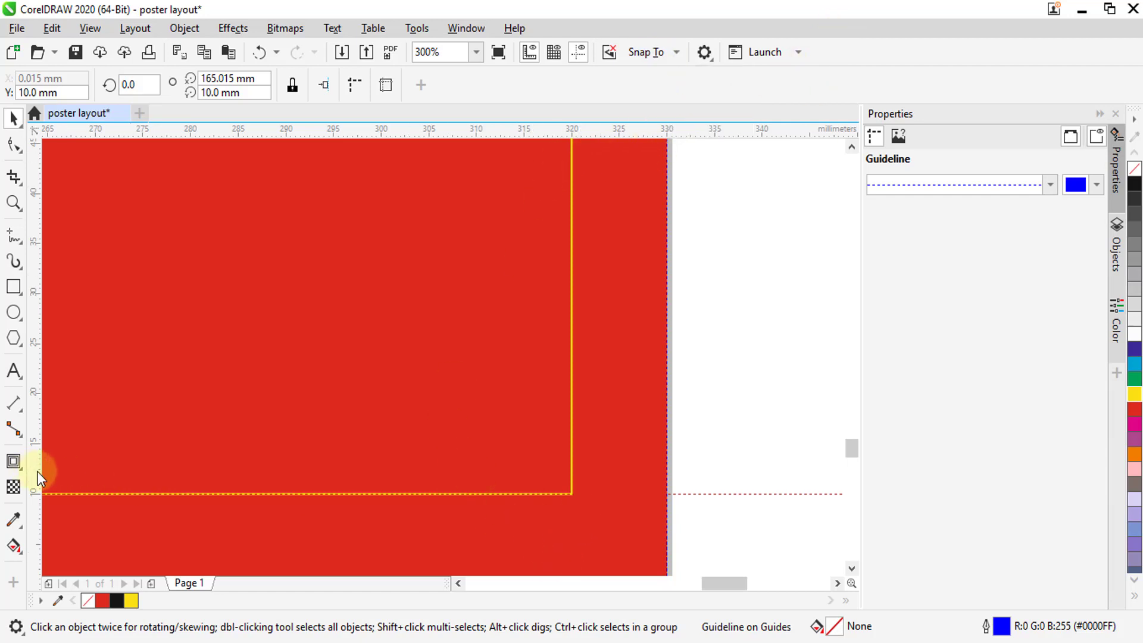
drag(37, 472, 571, 493)
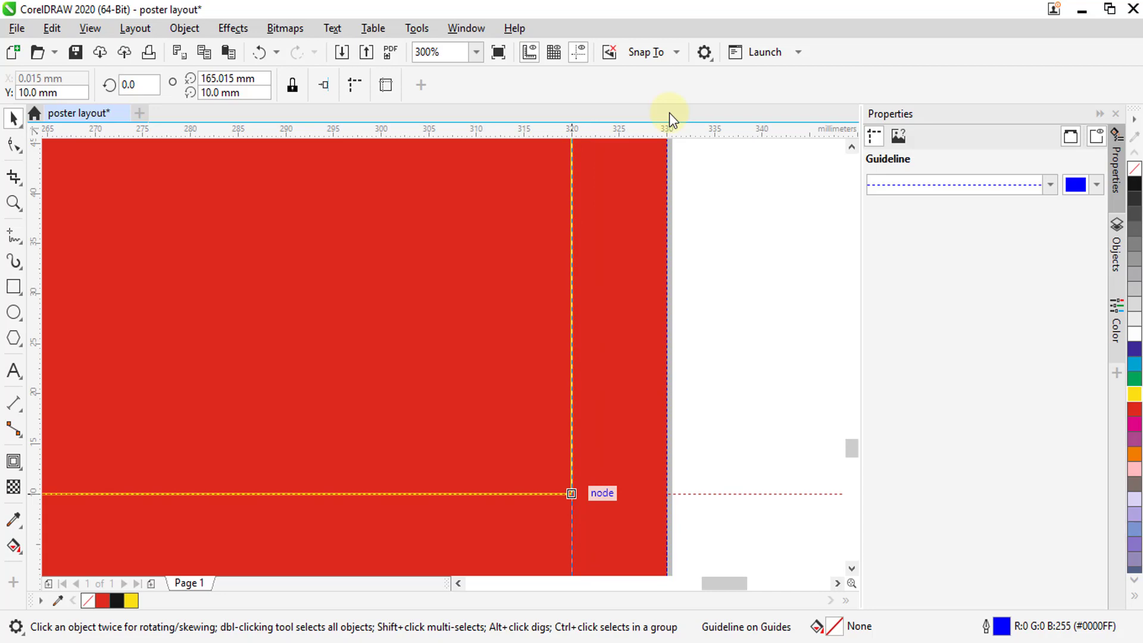
- Check the snapping options and examine the margin guidelines around the poster's edges and corners
click(669, 50)
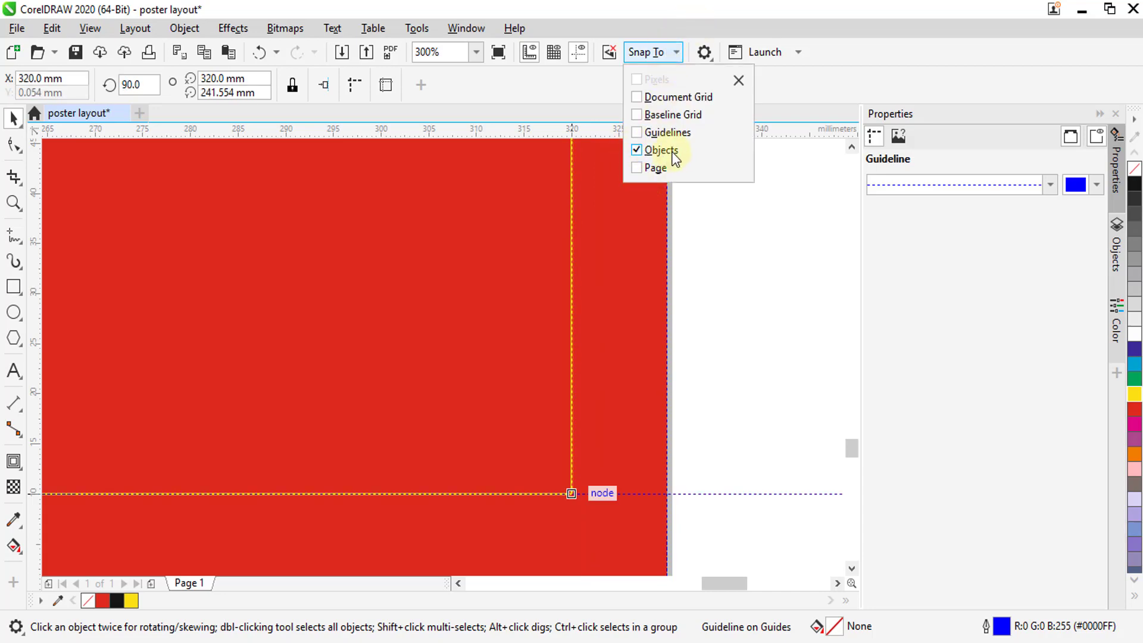
click(829, 33)
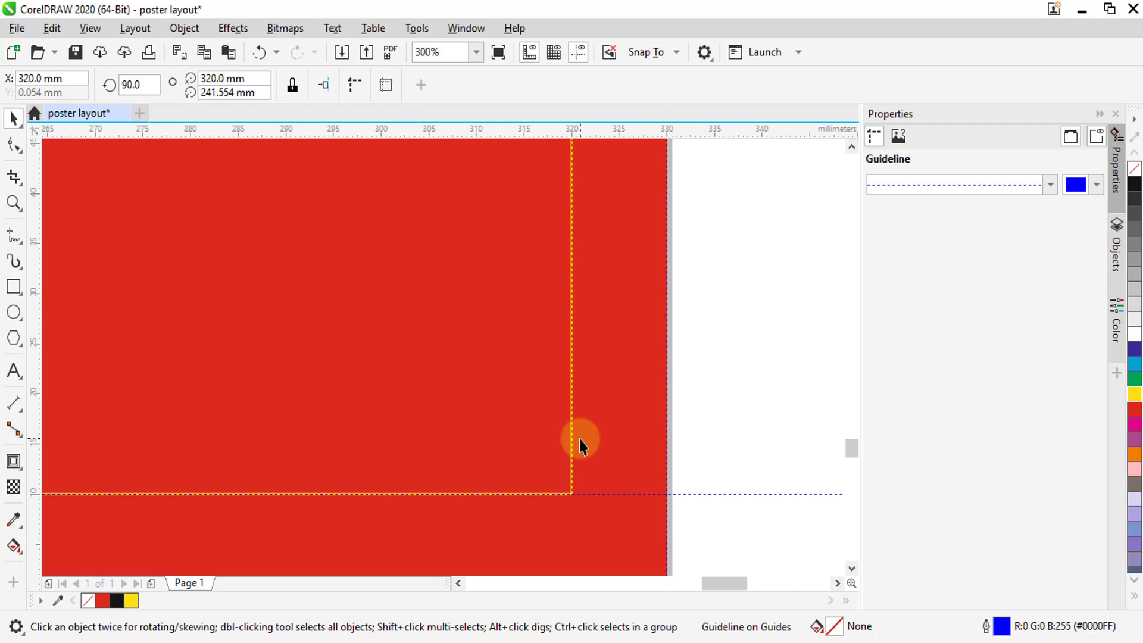
scroll(552, 426, down, 2)
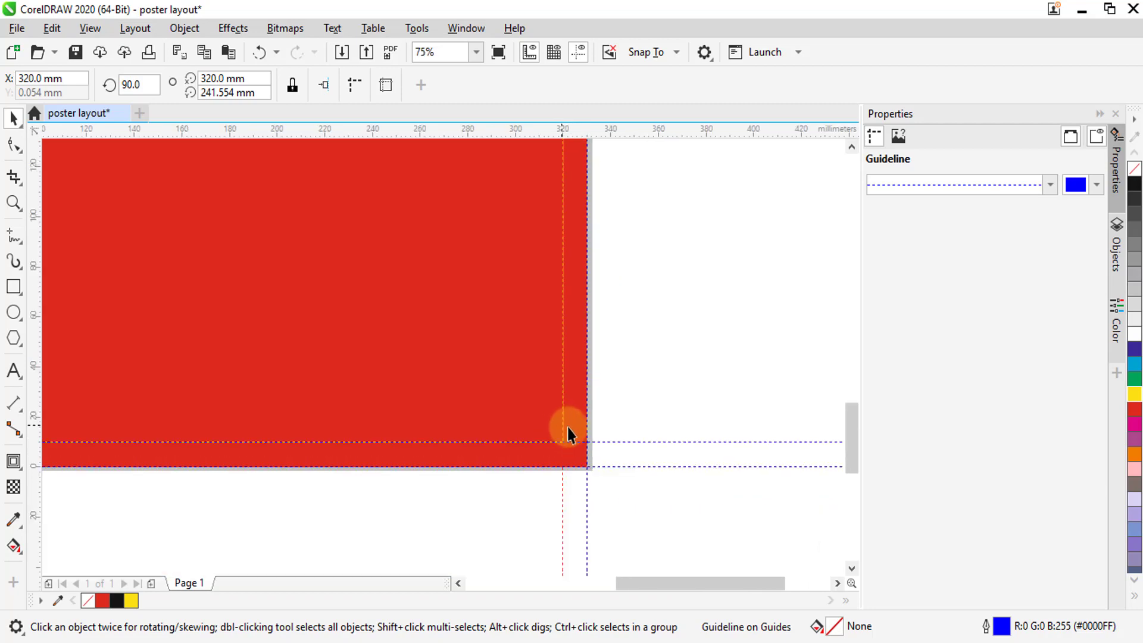
scroll(590, 441, down, 2)
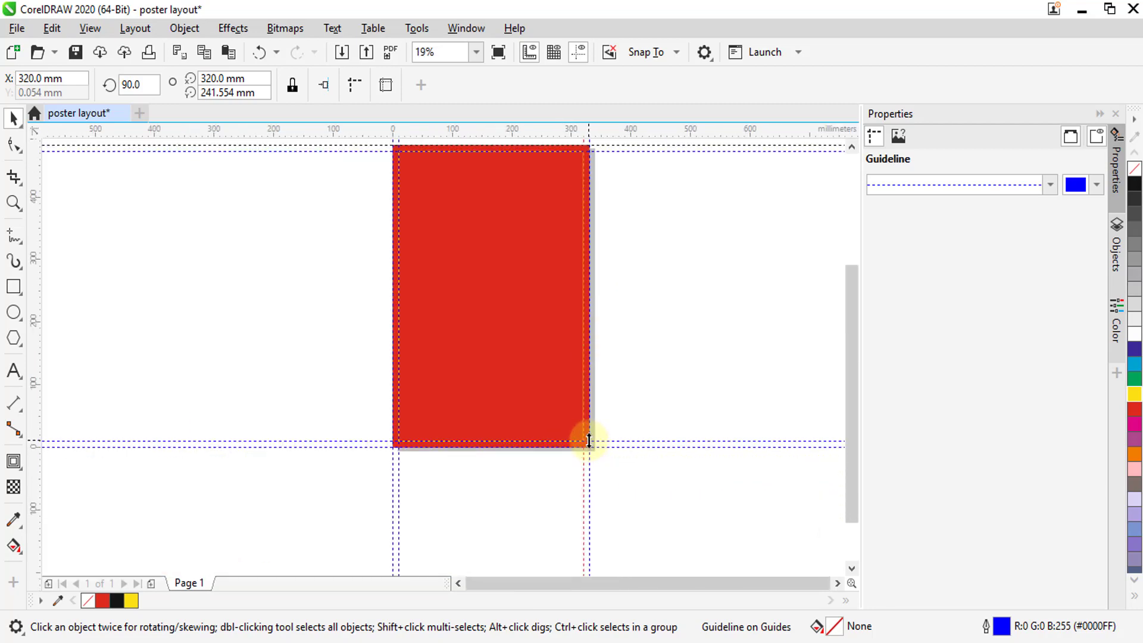
scroll(659, 424, up, 1)
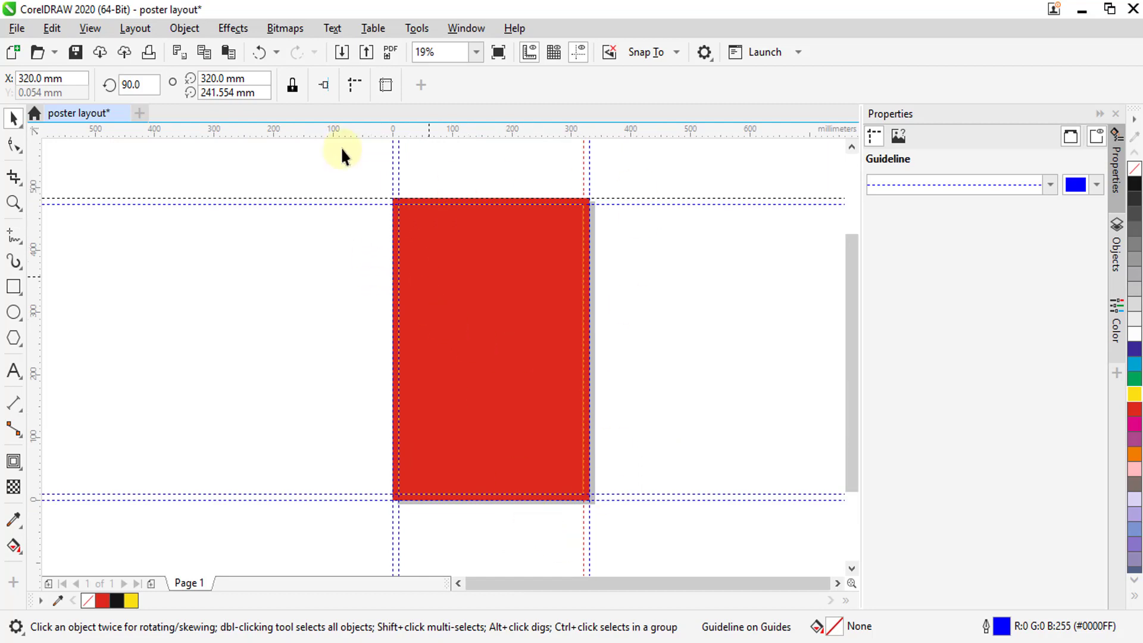
scroll(358, 182, up, 2)
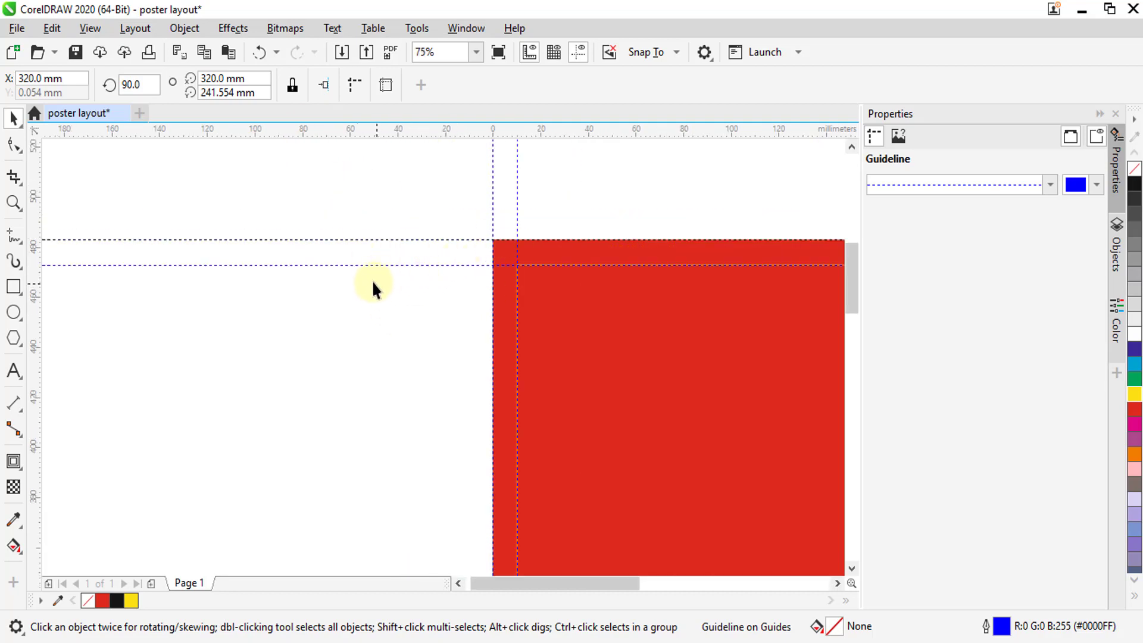
scroll(513, 241, up, 1)
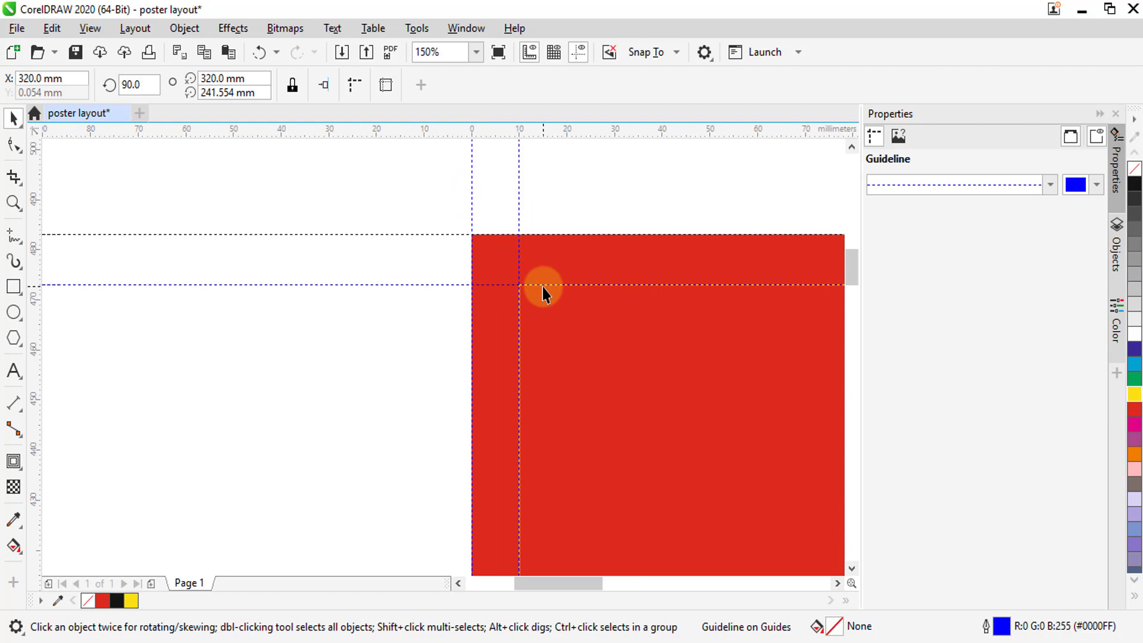
scroll(507, 258, up, 2)
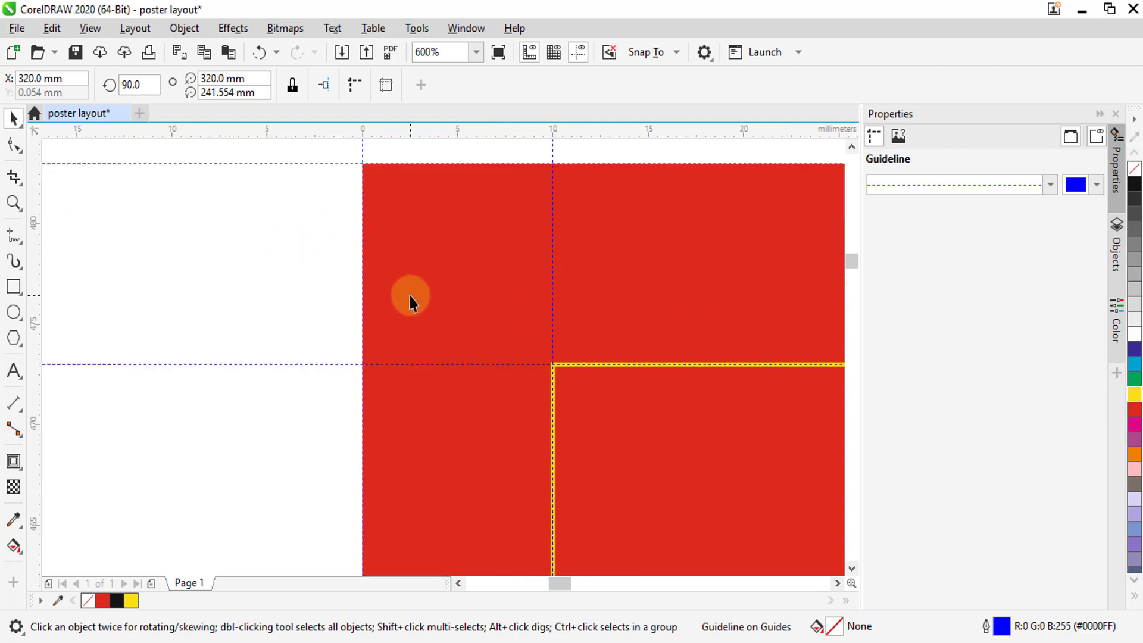
scroll(480, 318, down, 1)
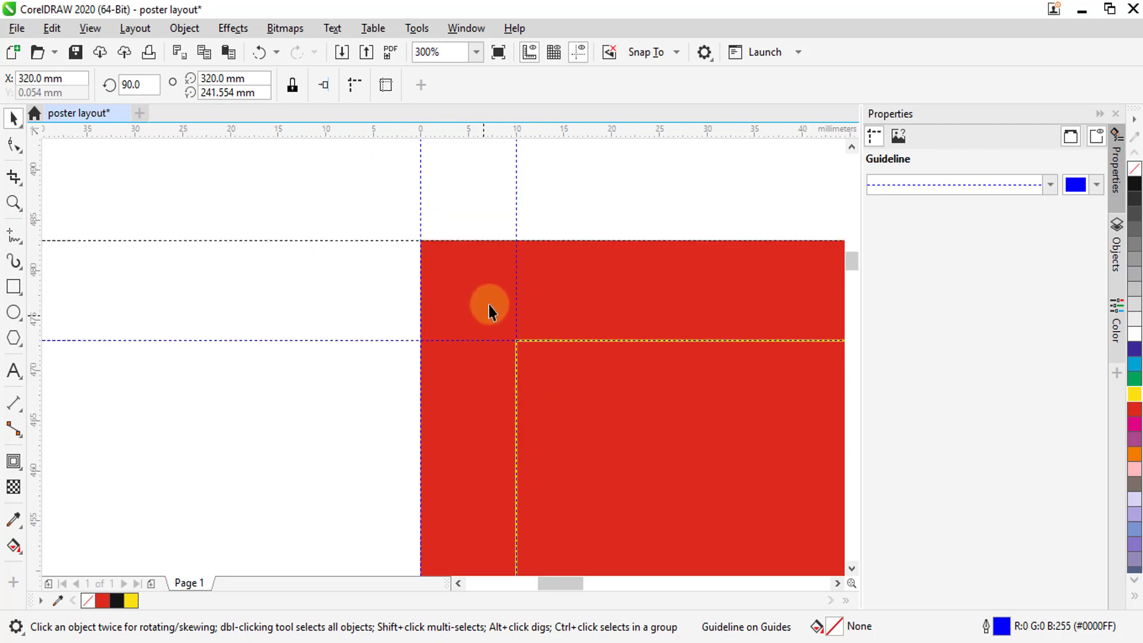
click(517, 315)
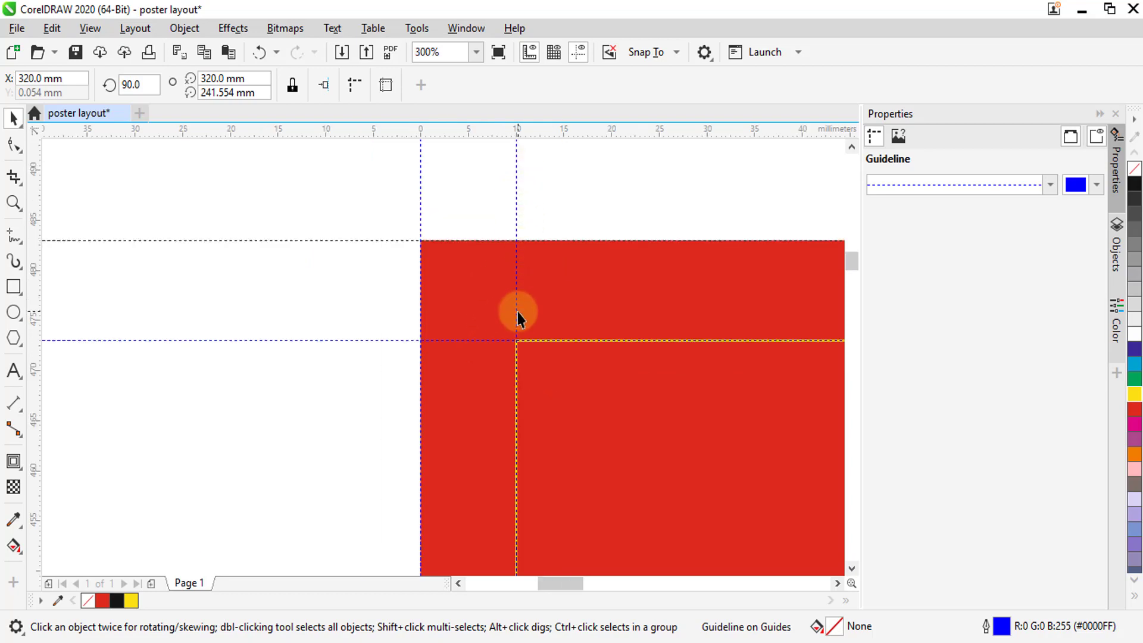
click(429, 240)
scroll(437, 216, down, 2)
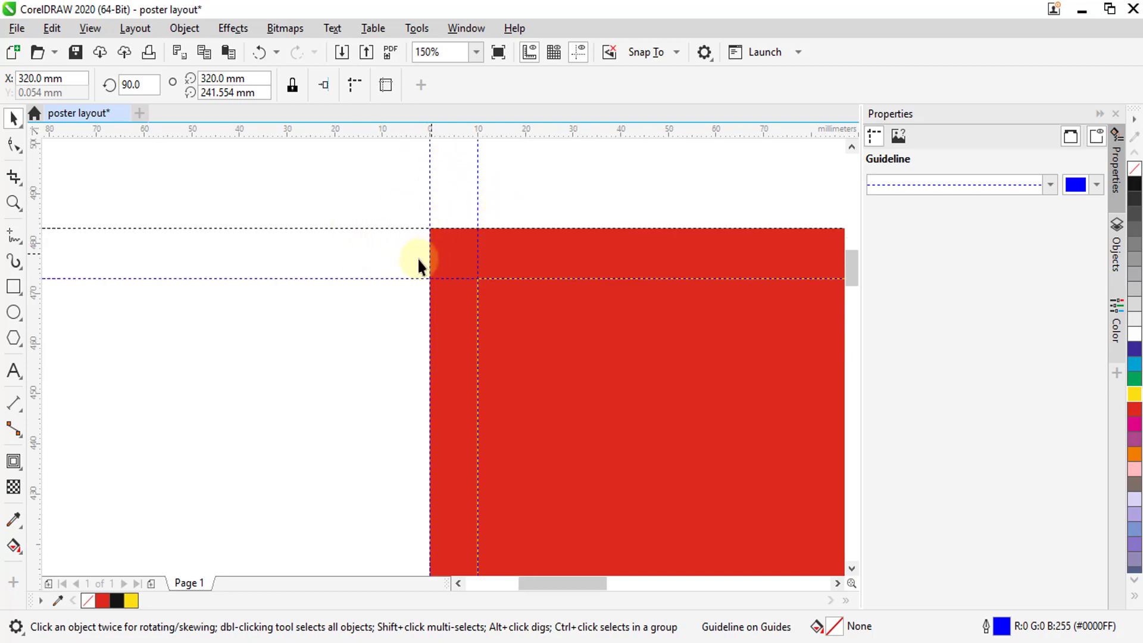
- Select all guidelines in the document and lock them
click(51, 30)
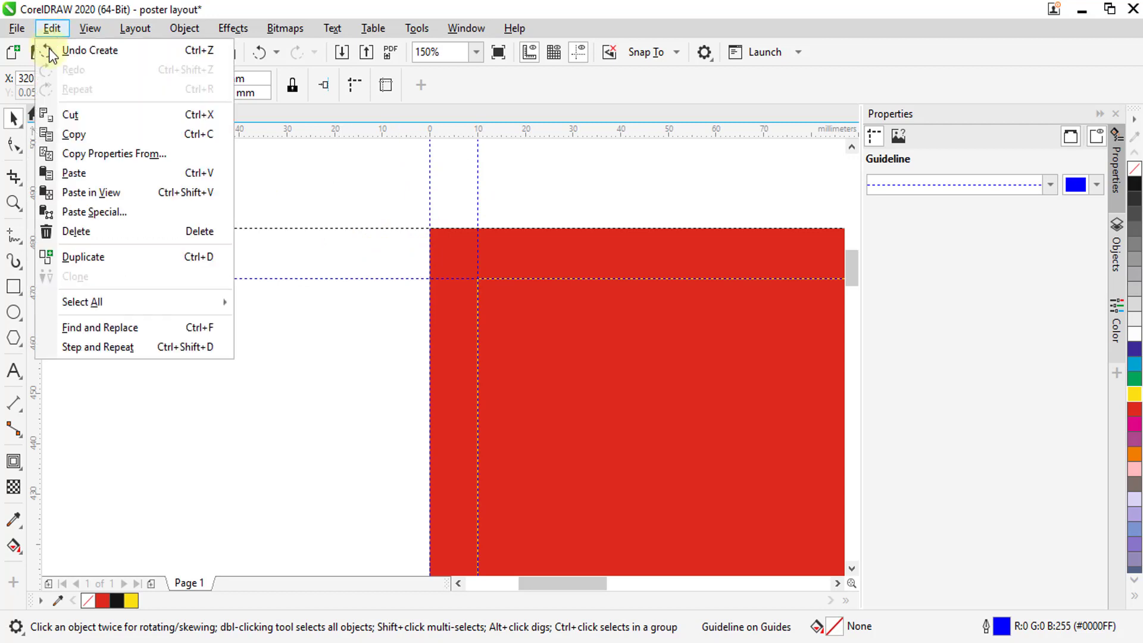
mouse_move(209, 311)
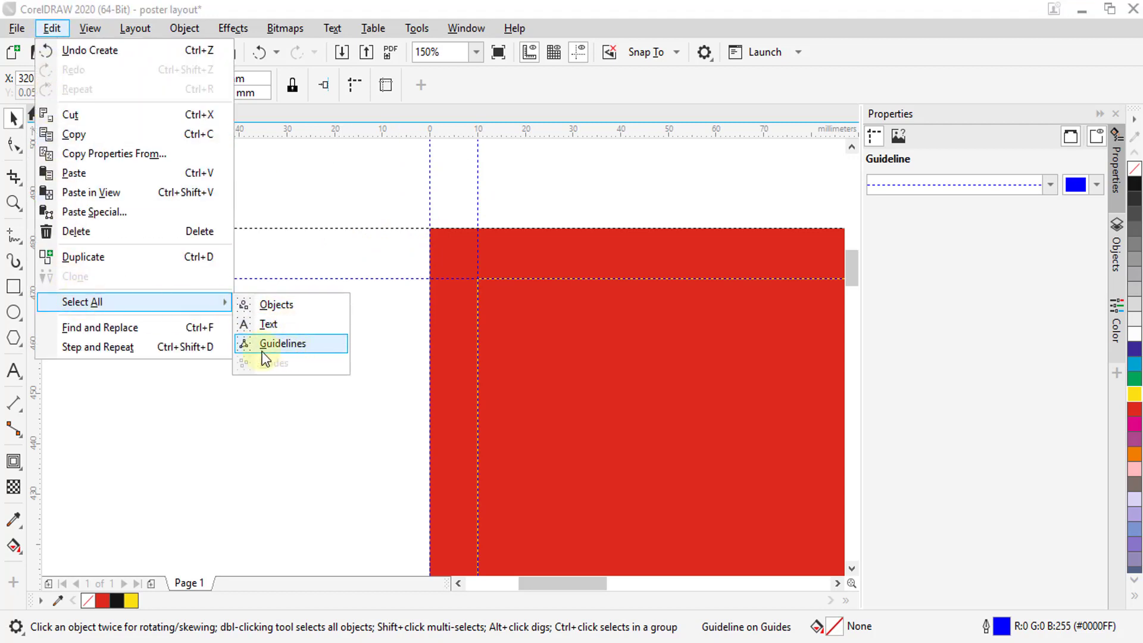
click(281, 344)
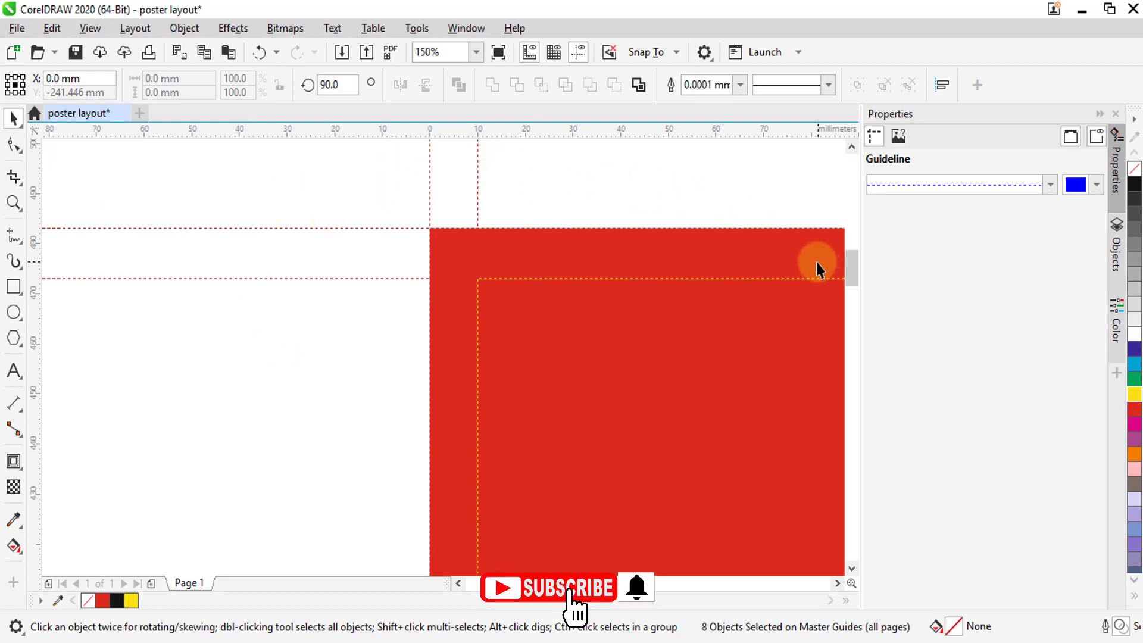
scroll(354, 248, down, 4)
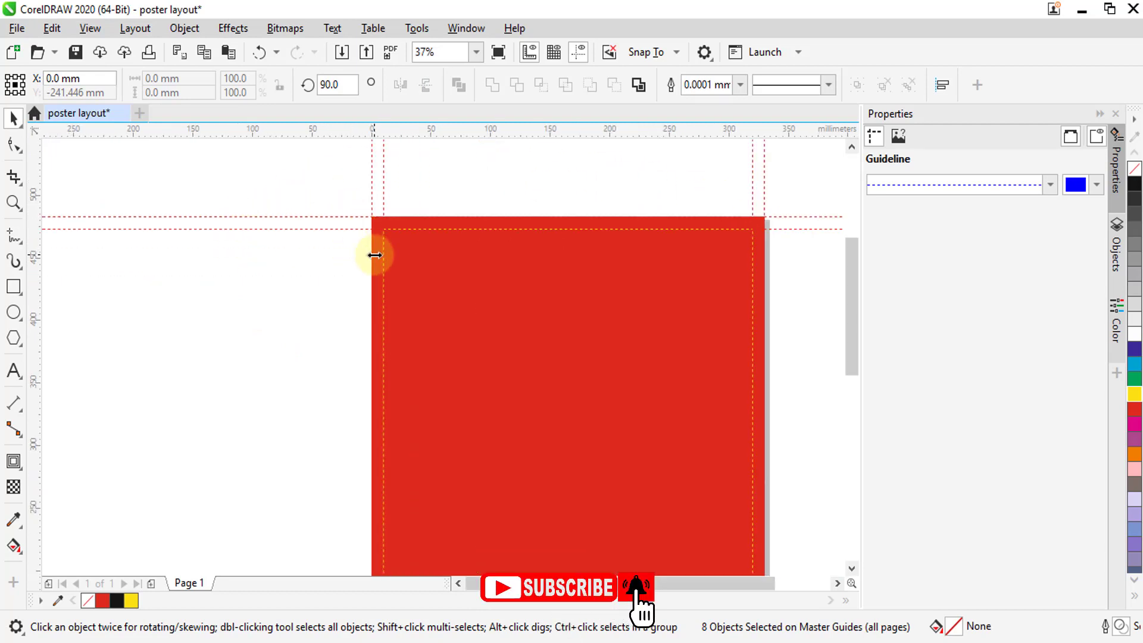
scroll(345, 239, up, 4)
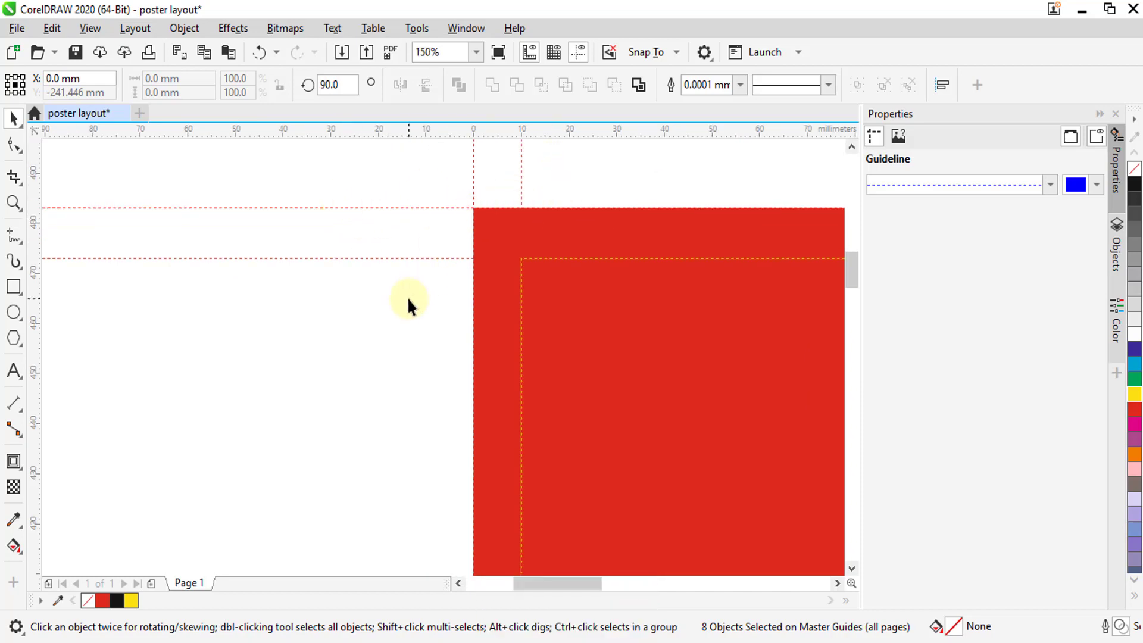
click(528, 248)
right_click(365, 209)
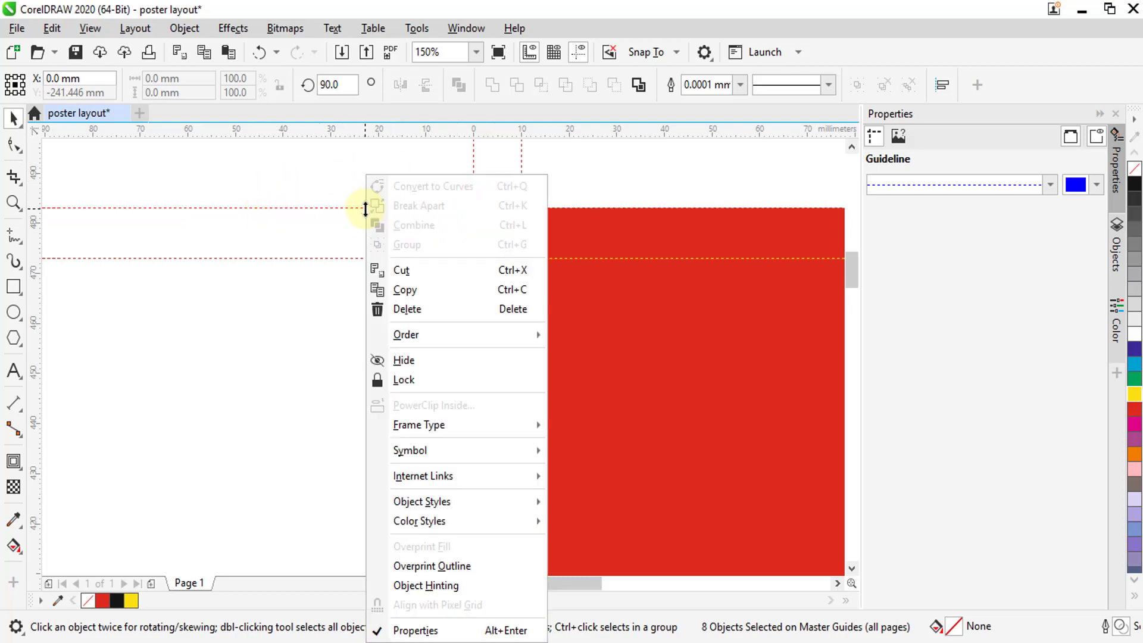
click(392, 381)
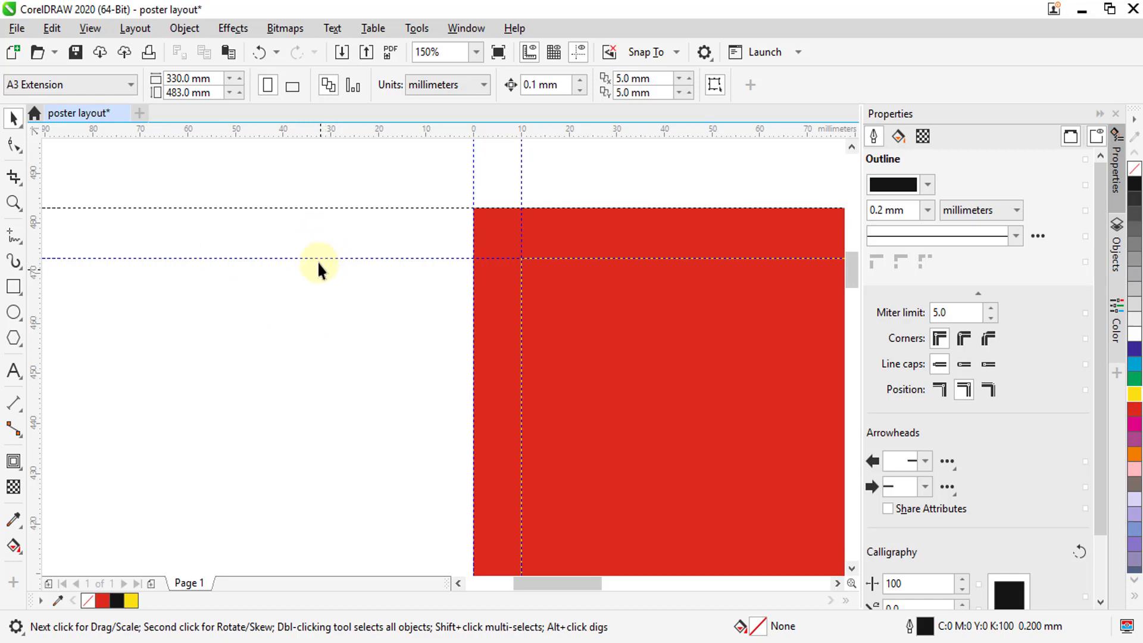
- Delete the yellow-outlined contour rectangle beneath the inner margin guidelines
scroll(522, 262, up, 3)
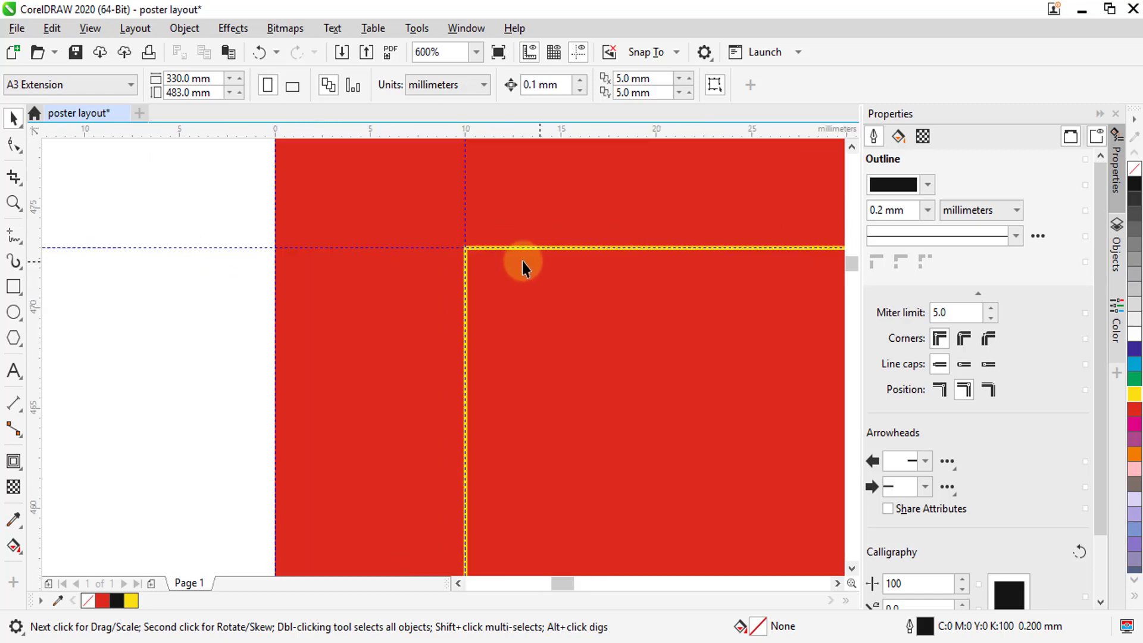
scroll(475, 257, up, 3)
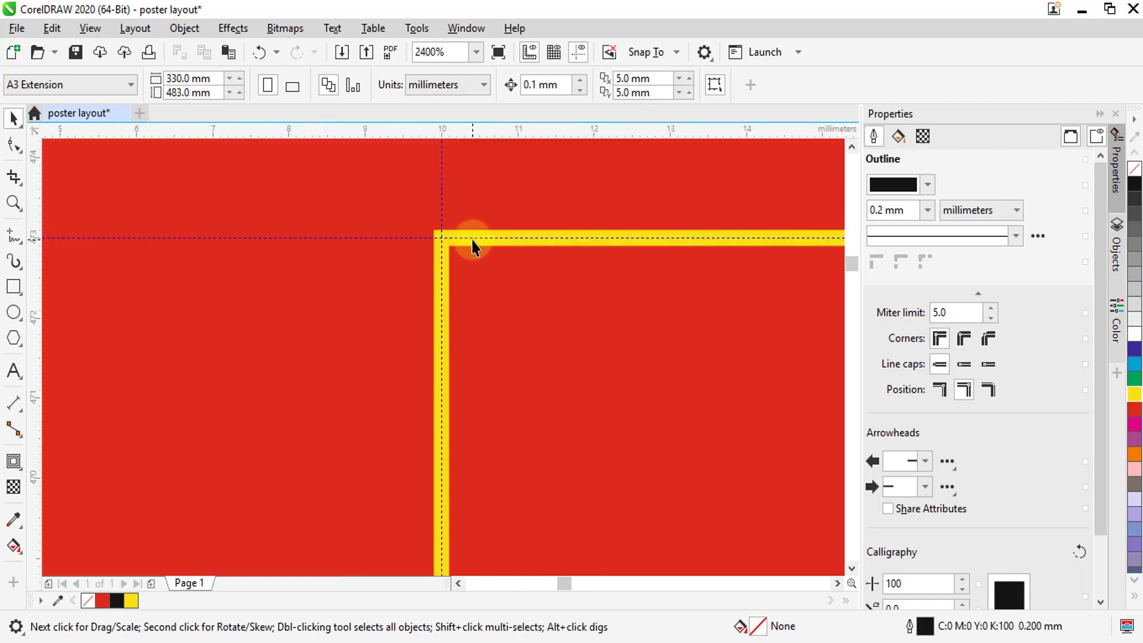
click(472, 241)
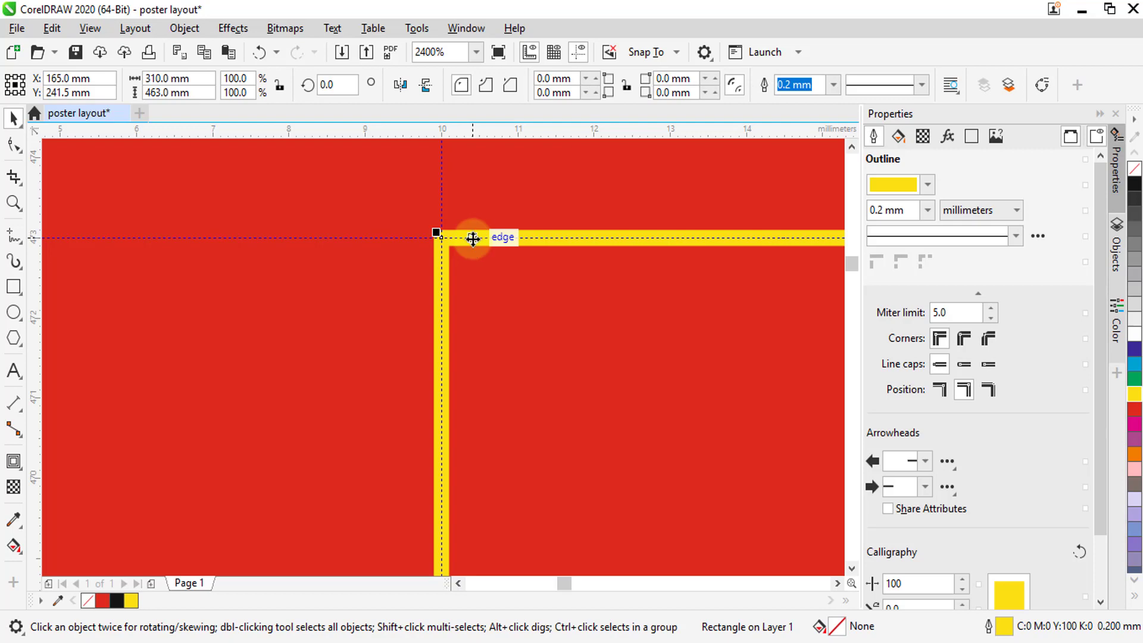
key(Delete)
- Change the red background rectangle's fill to white and deselect it
scroll(381, 223, down, 9)
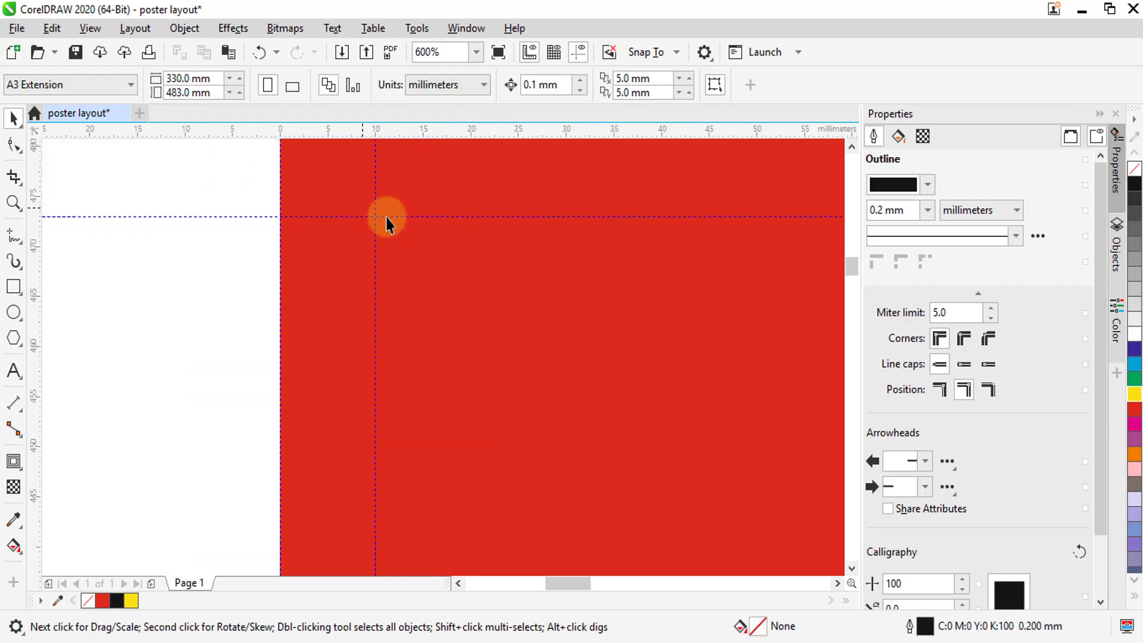
scroll(393, 218, down, 1)
scroll(429, 313, up, 1)
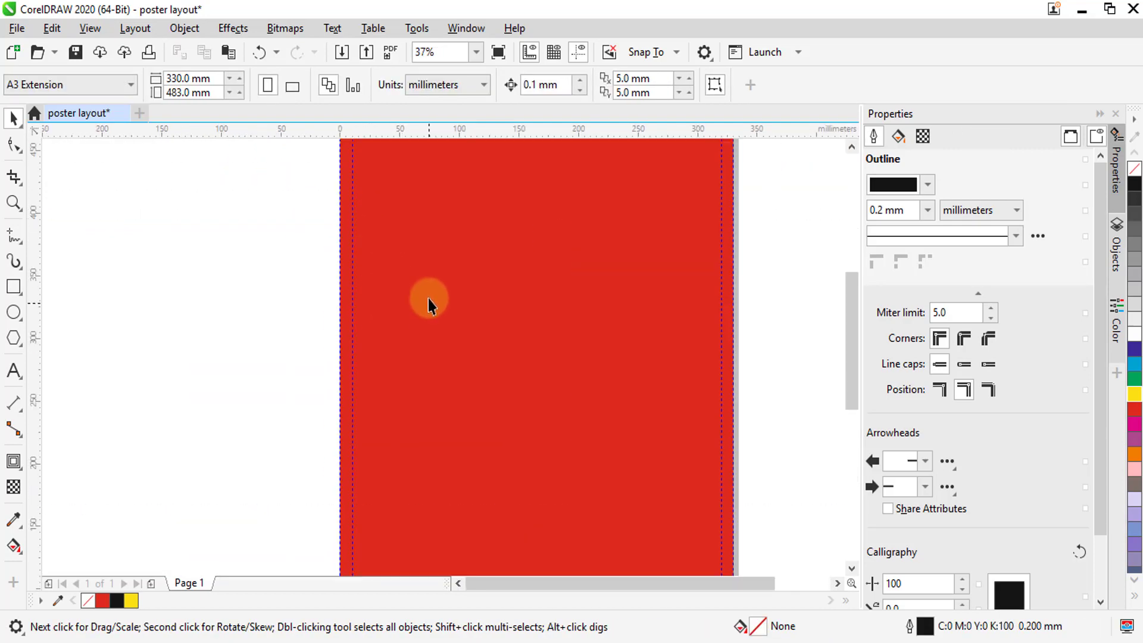
scroll(428, 298, down, 1)
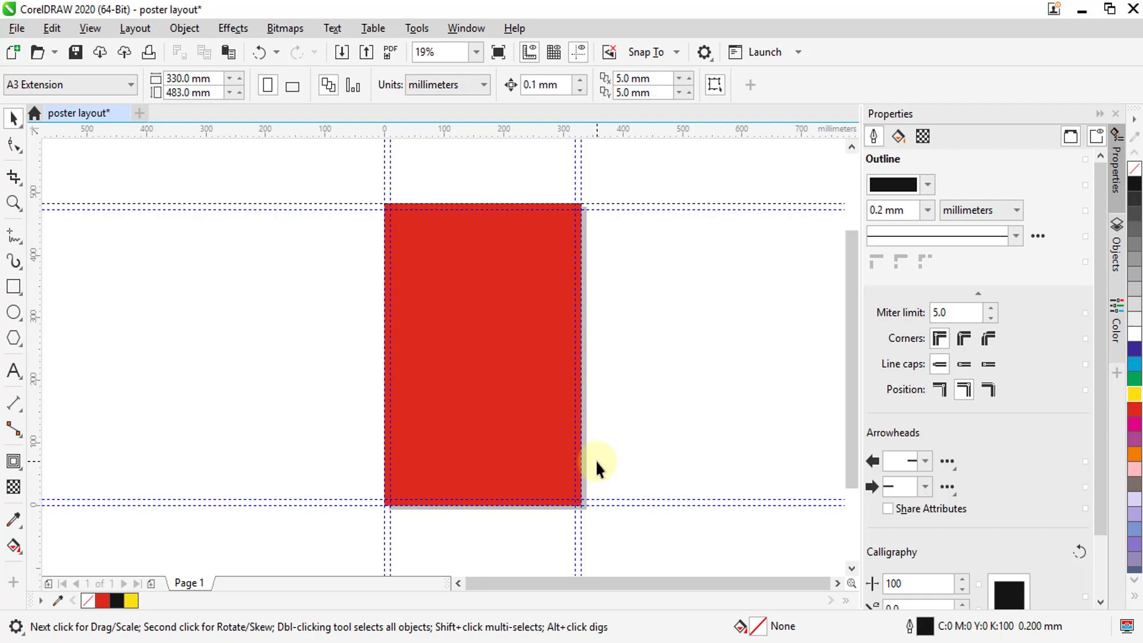
click(456, 290)
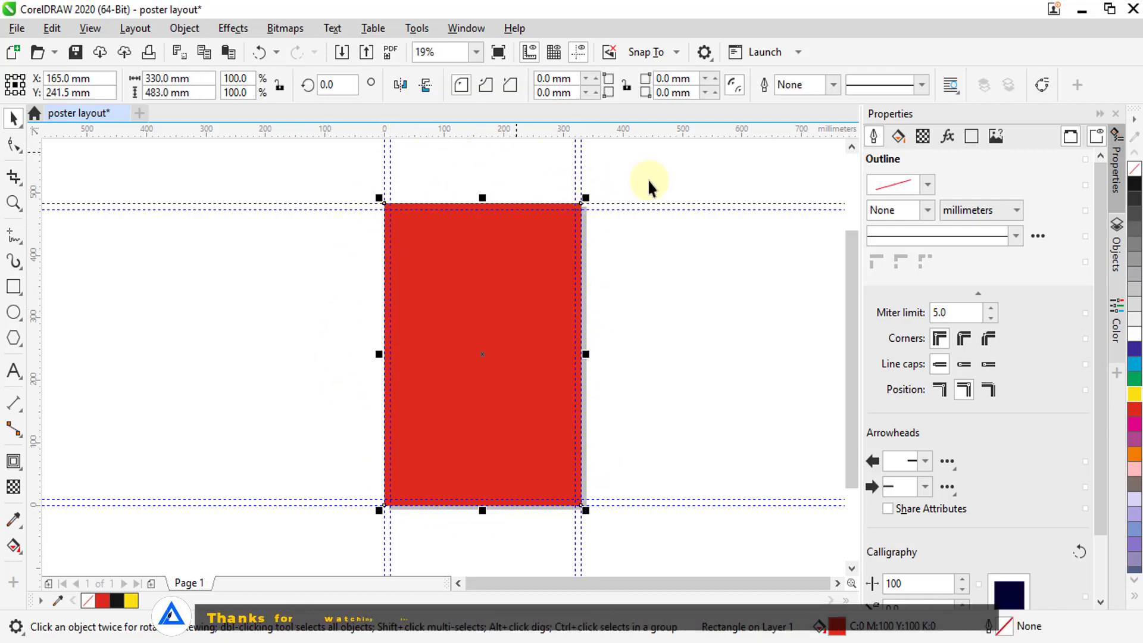
click(477, 310)
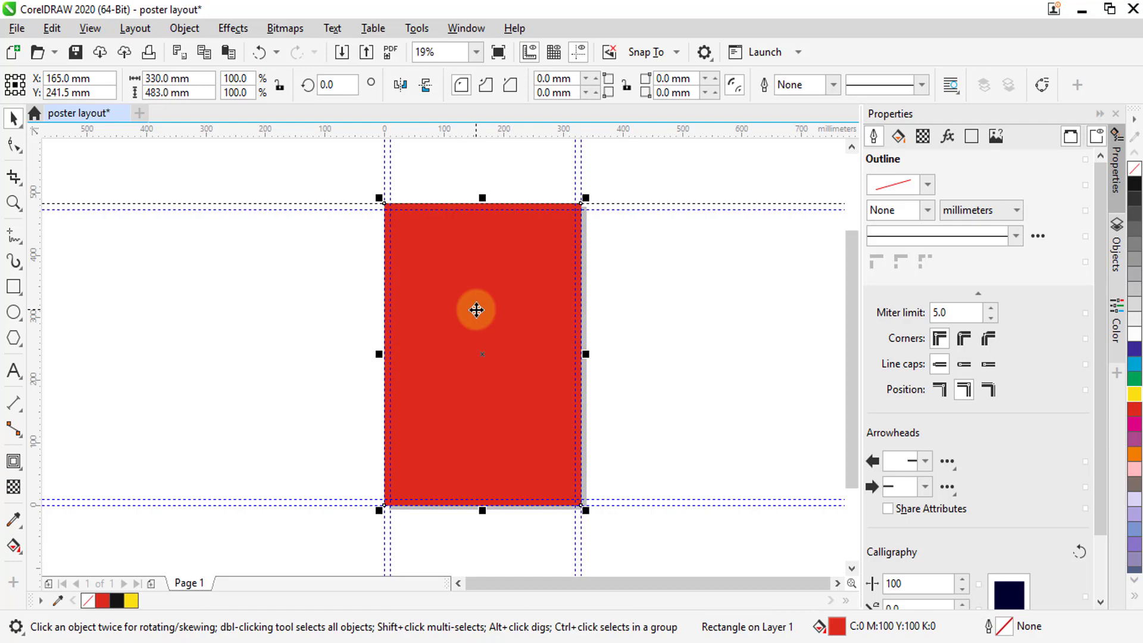
click(1135, 337)
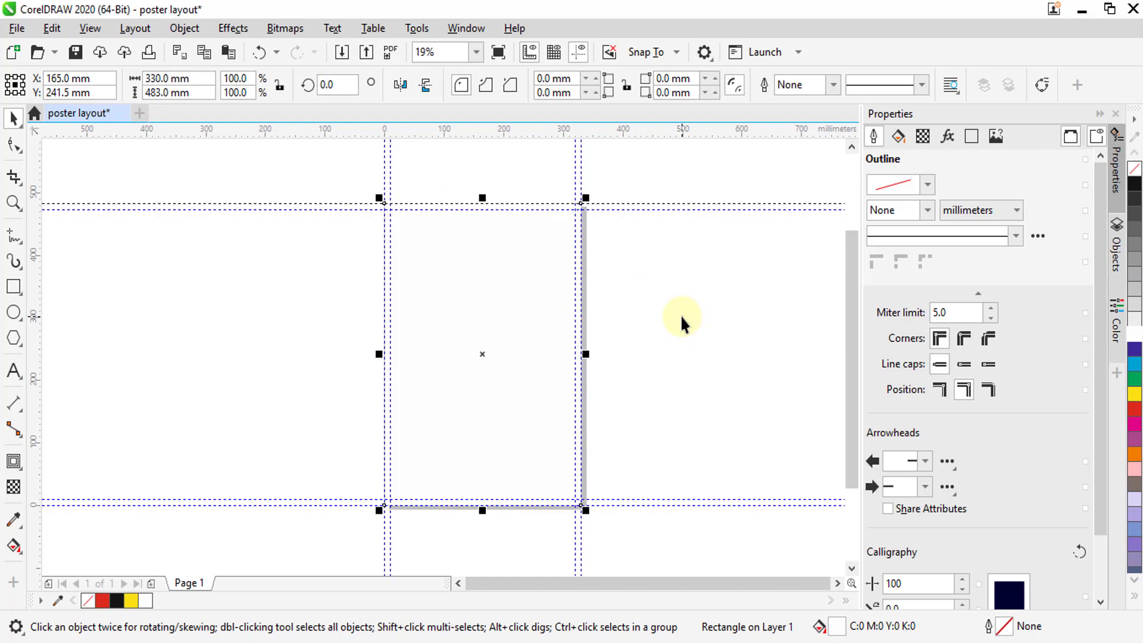
click(680, 314)
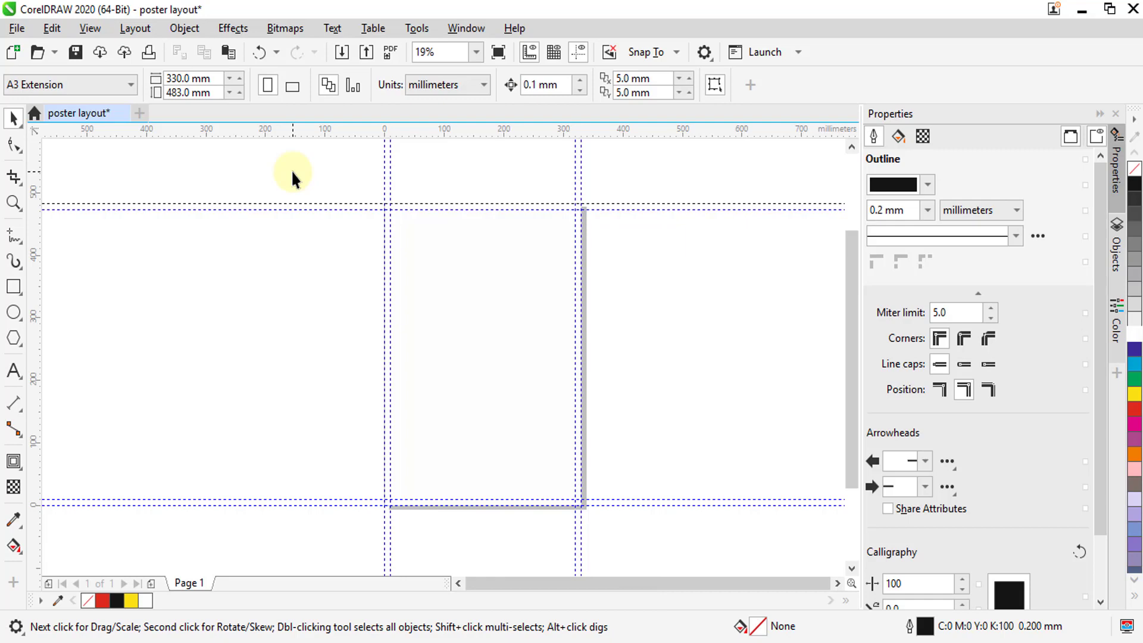
scroll(676, 391, down, 1)
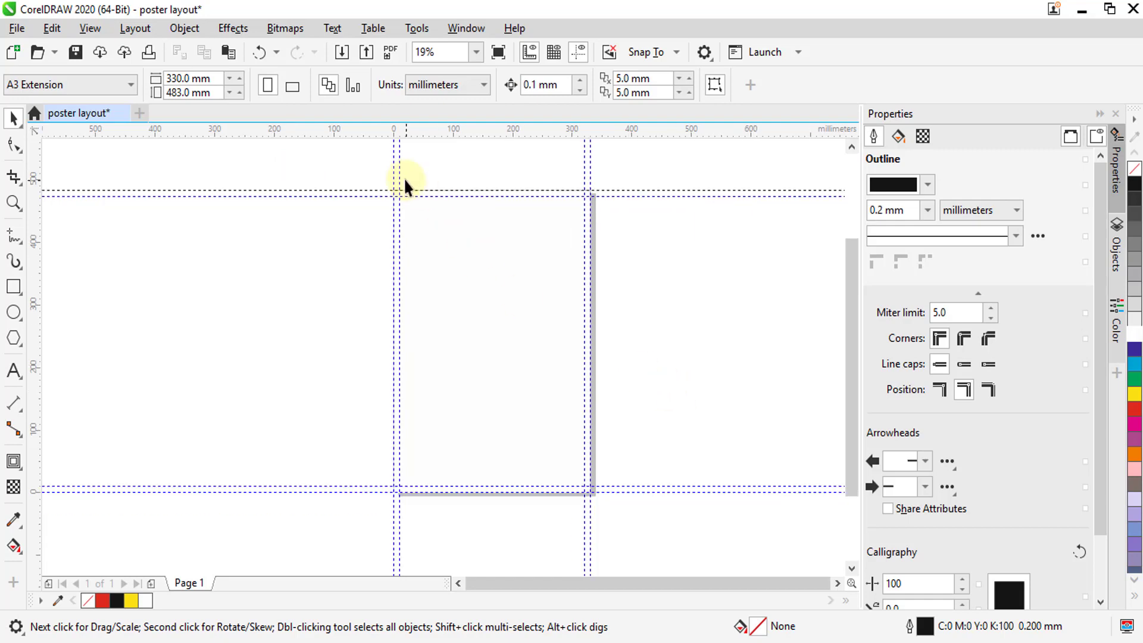
scroll(404, 185, up, 5)
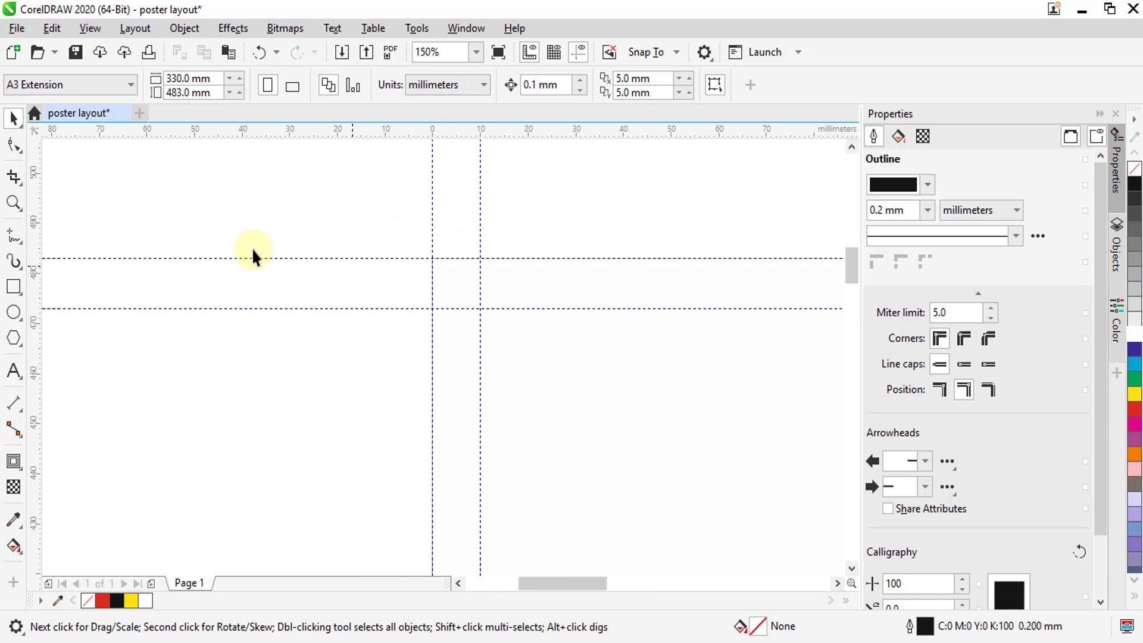
scroll(434, 263, down, 3)
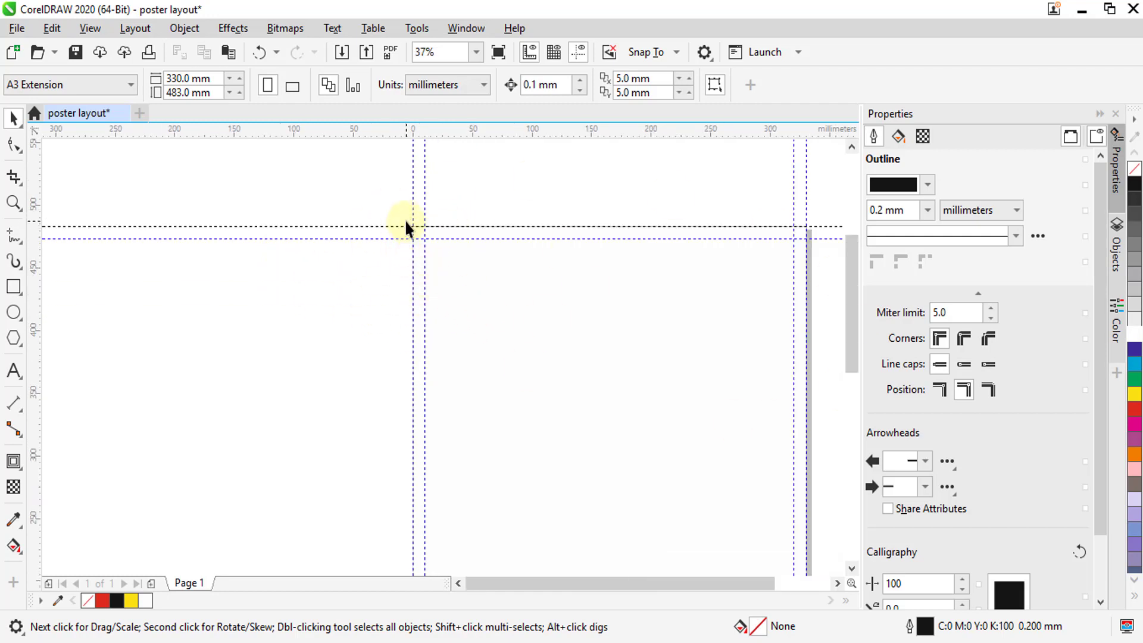
scroll(406, 219, up, 4)
scroll(417, 237, down, 1)
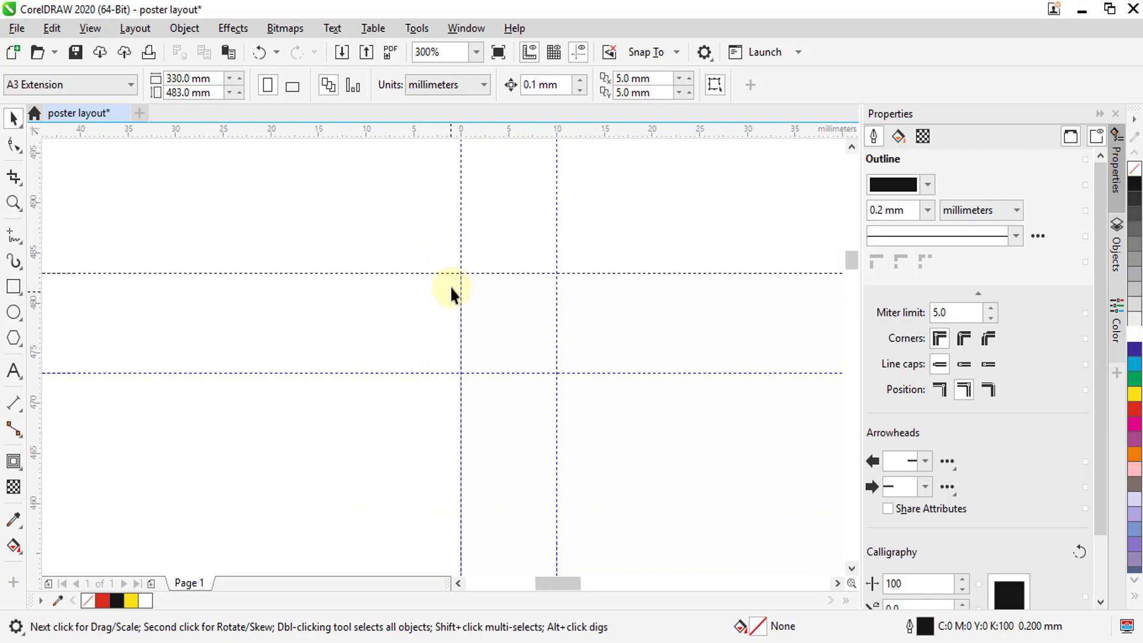